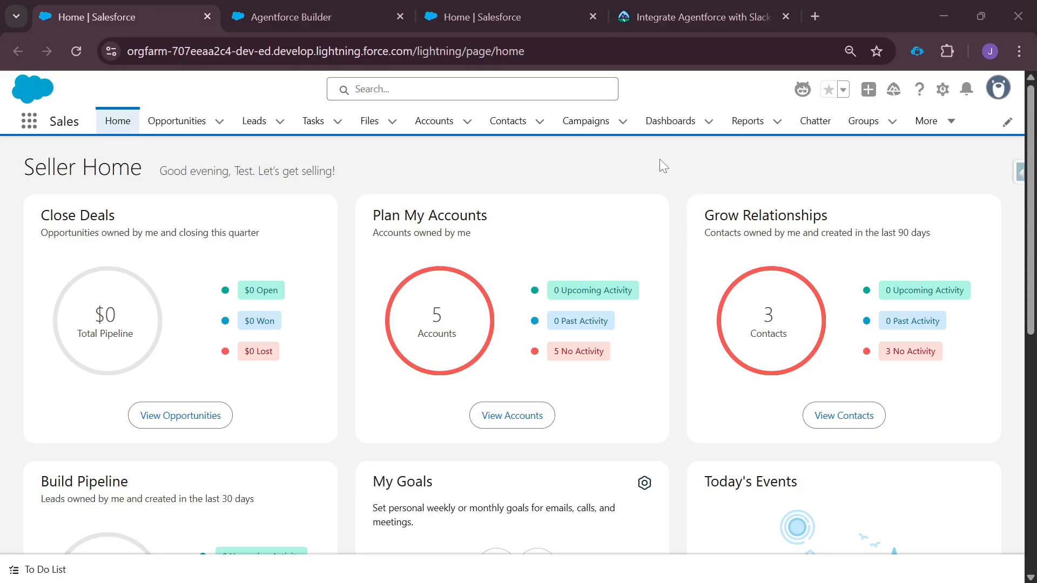
# Check which agents the Agentforce assistant offers and view the Deal Agent's topics in Agentforce Builder.
pyautogui.click(721, 167)
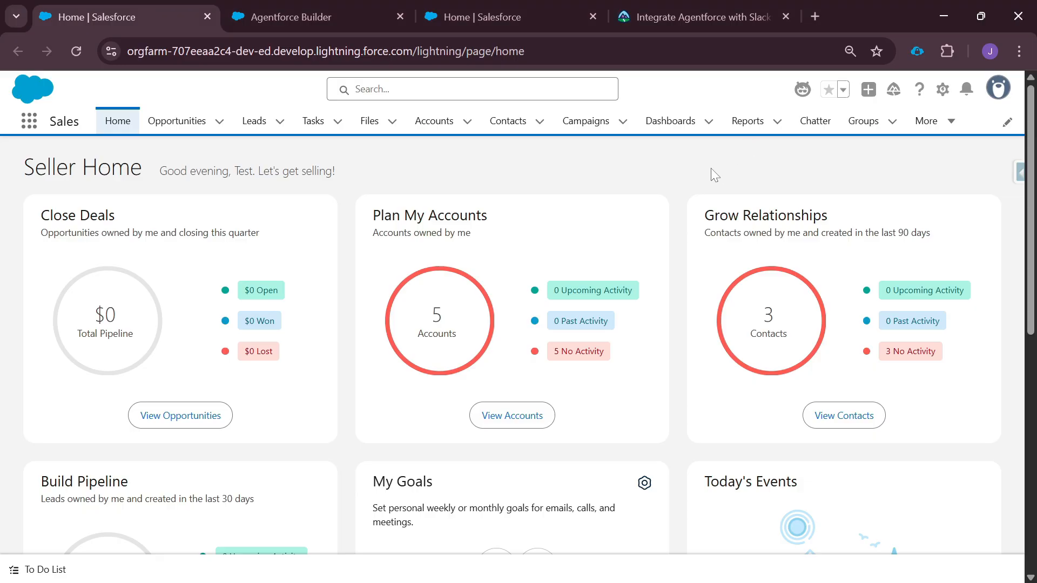
pyautogui.click(806, 92)
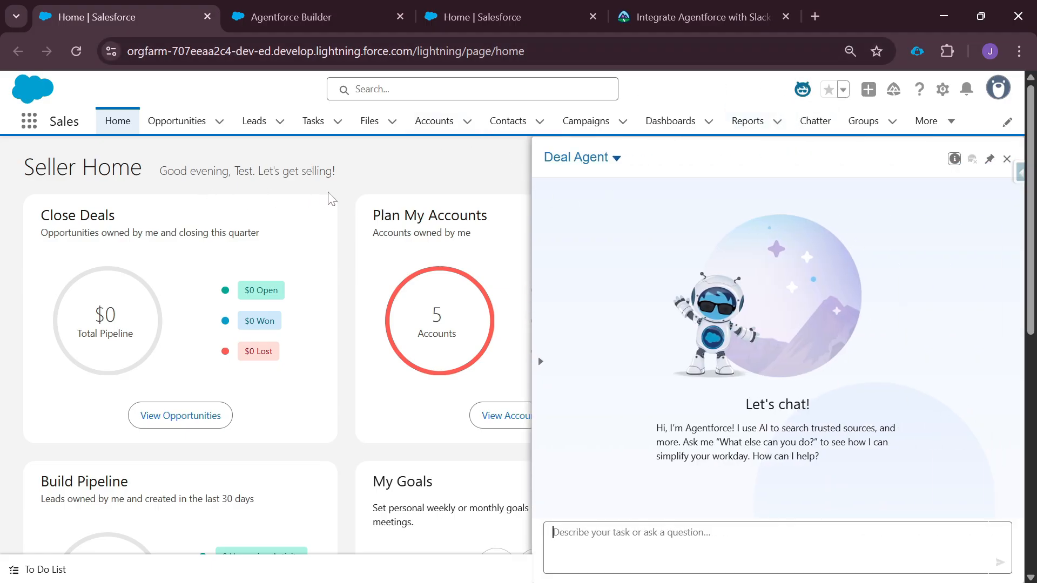
pyautogui.click(591, 169)
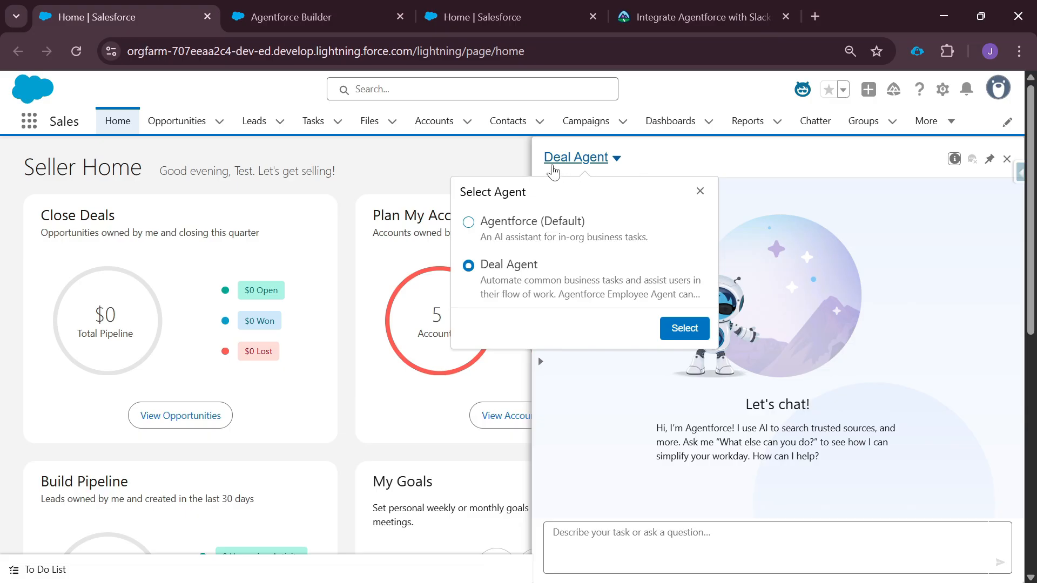
pyautogui.click(501, 165)
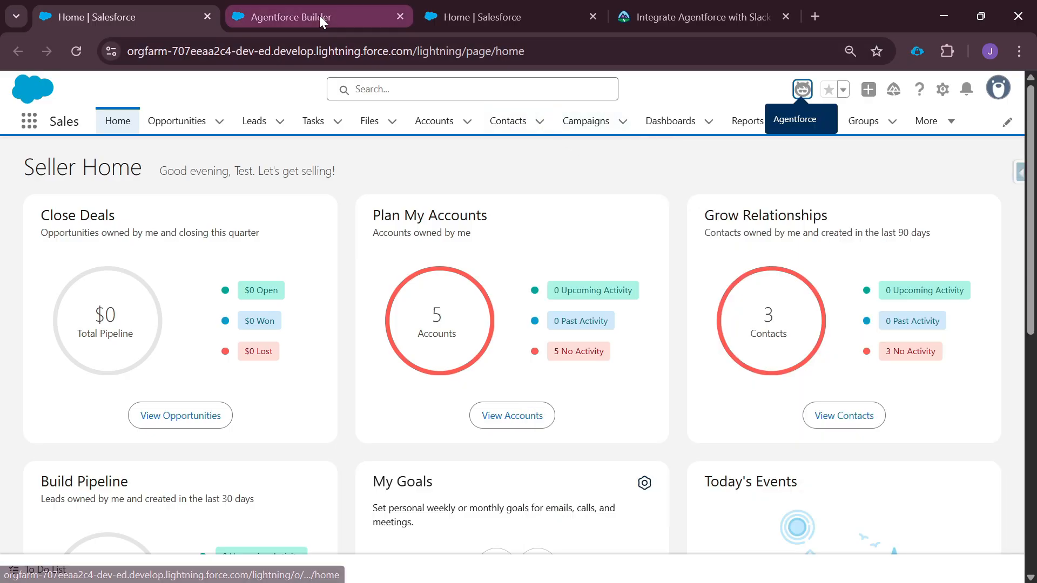
pyautogui.click(319, 19)
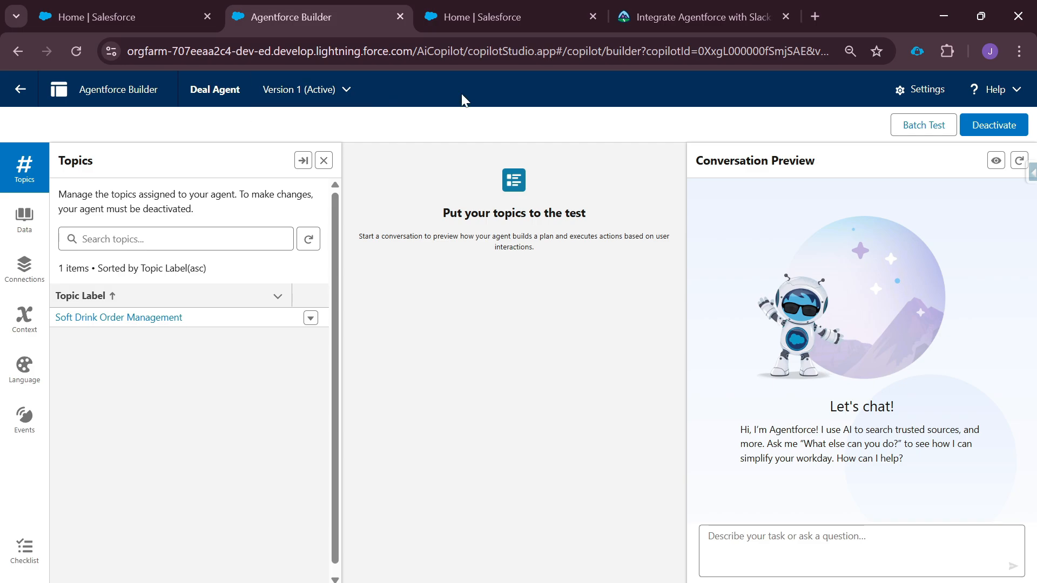
# Copy the Slack Platform Connector installation link from the Trailhead instructions.
pyautogui.click(678, 21)
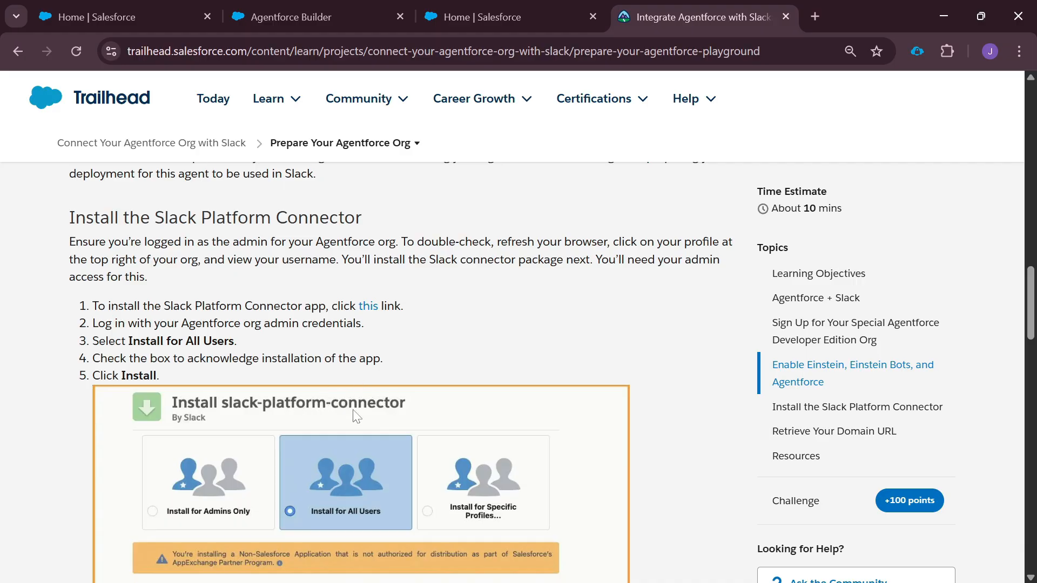
pyautogui.scroll(-2, 352, 437)
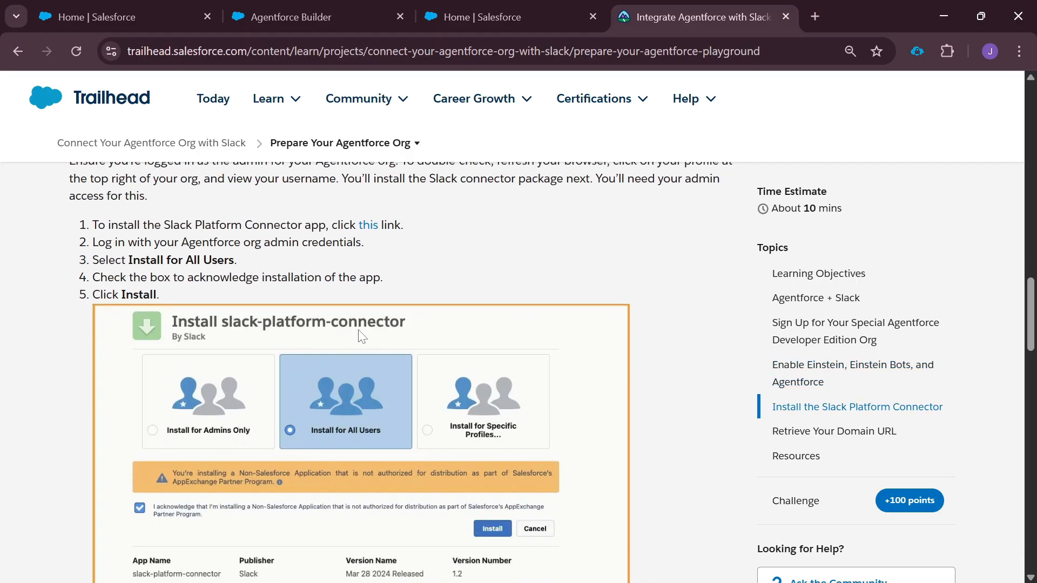
pyautogui.scroll(2, 389, 308)
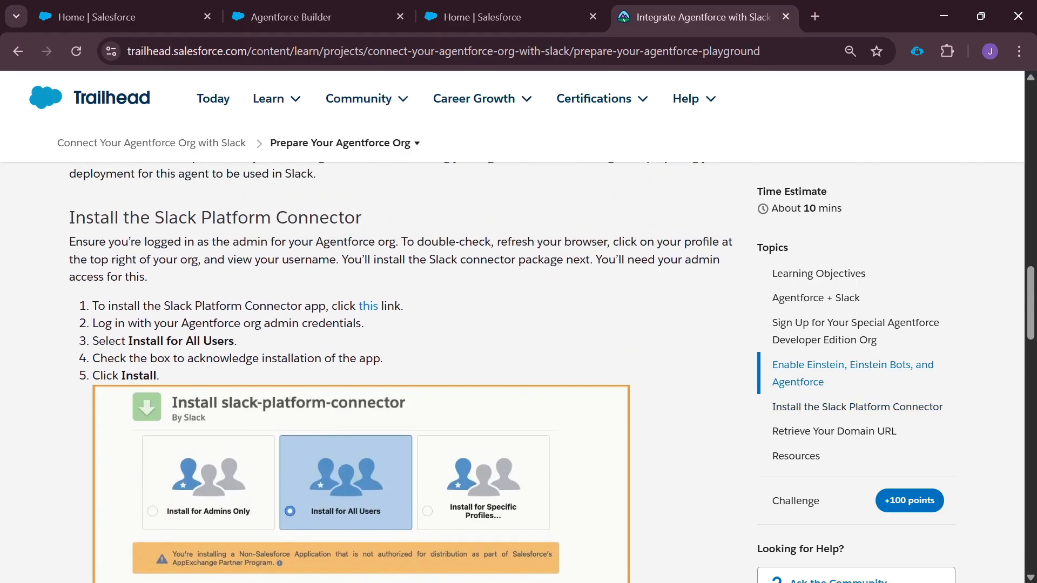
pyautogui.rightClick(369, 309)
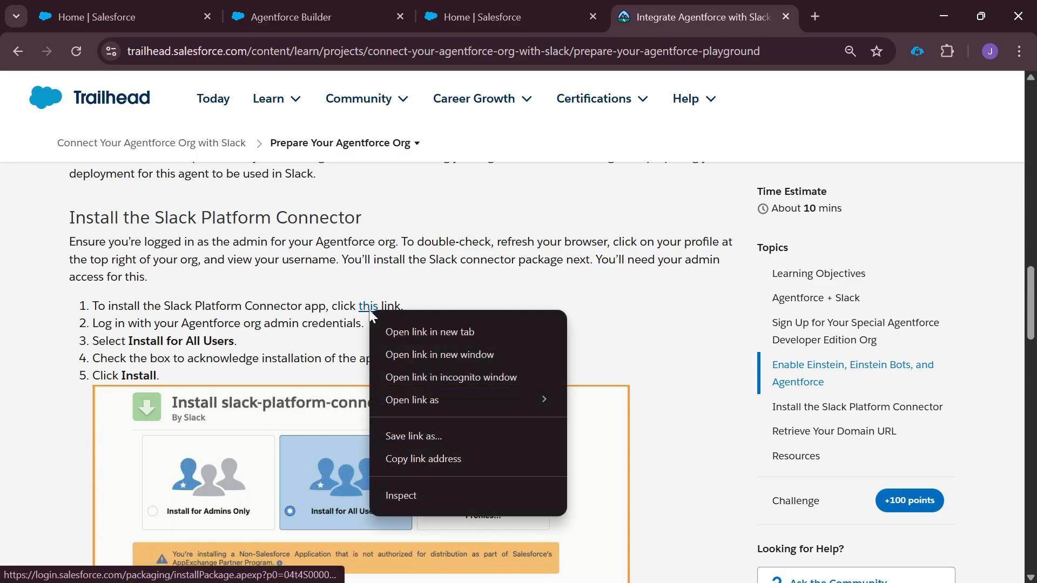
pyautogui.click(411, 459)
# Open the copied package installation link in a new browser tab.
pyautogui.click(132, 21)
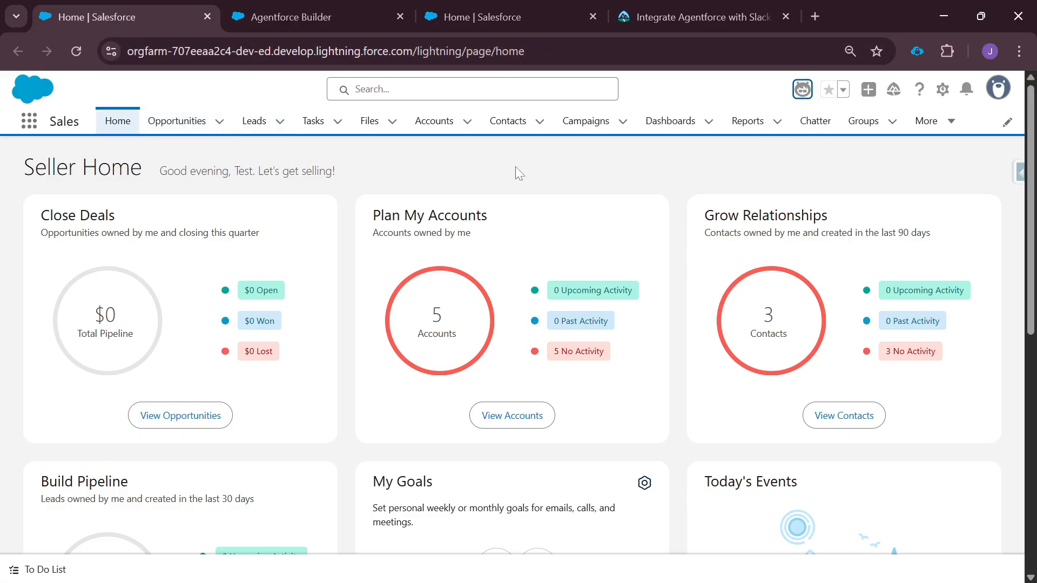
pyautogui.click(814, 18)
pyautogui.hotkey('ctrl', 'v')
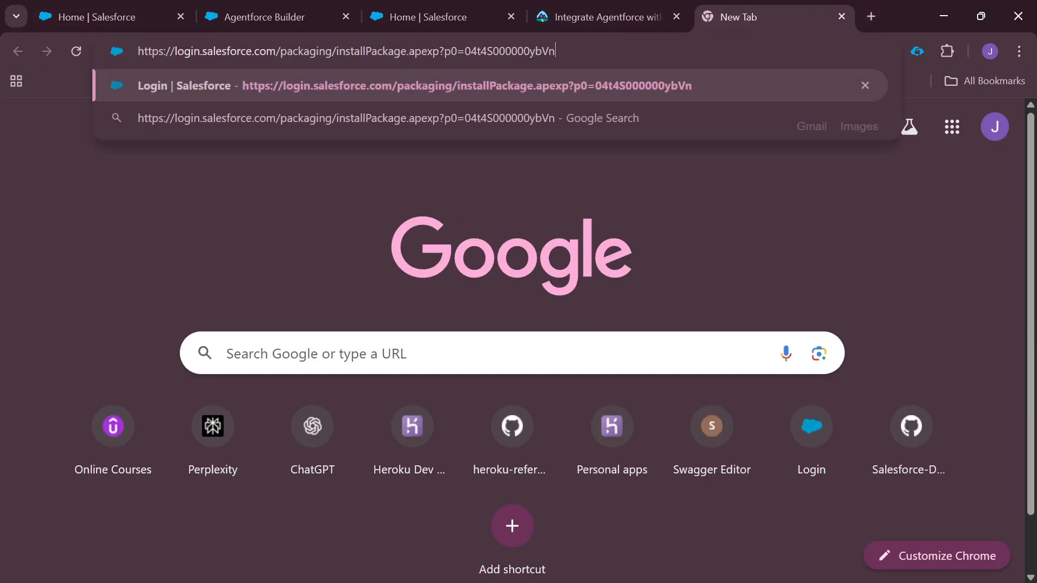
pyautogui.press('Return')
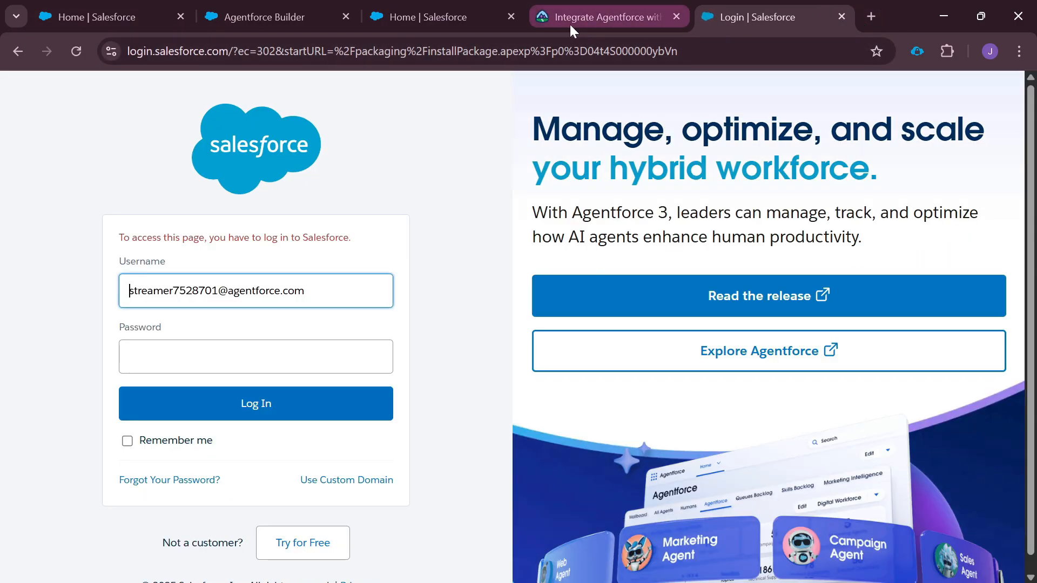
# Find My Domain in Salesforce Setup and copy the Current My Domain URL.
pyautogui.click(475, 17)
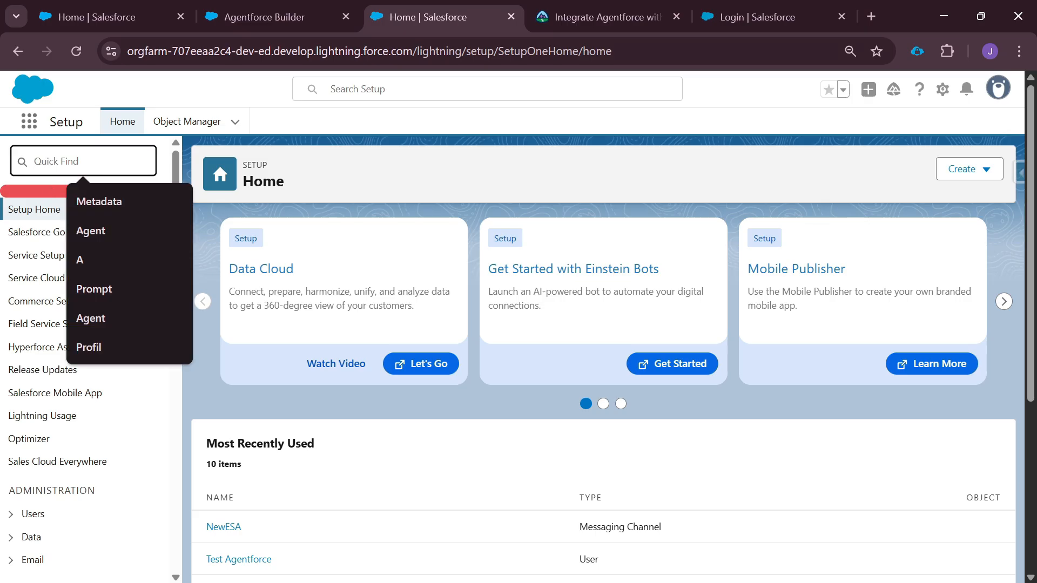
pyautogui.write('My doma')
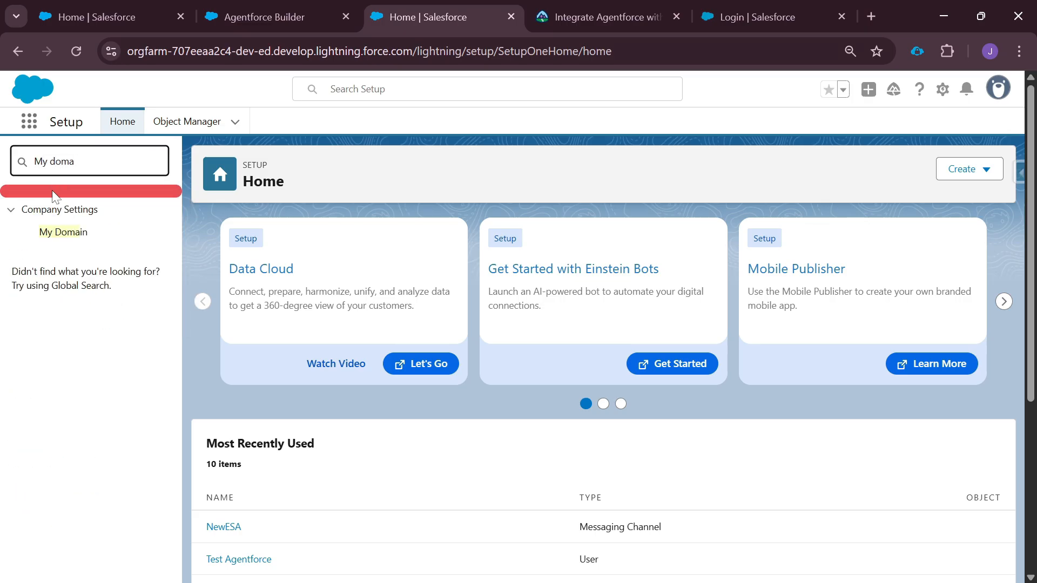
pyautogui.click(69, 236)
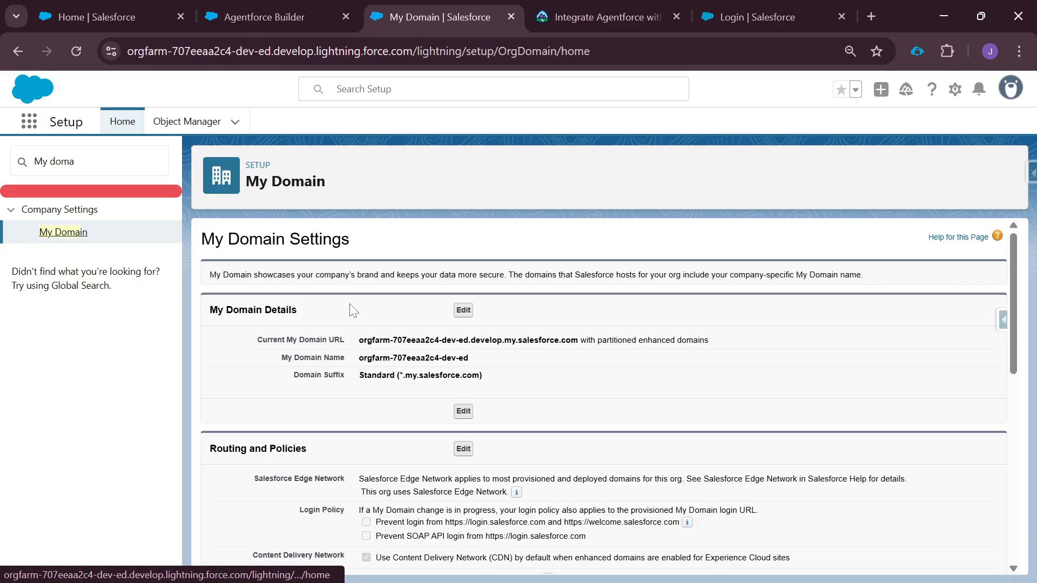
pyautogui.moveTo(357, 340); pyautogui.dragTo(579, 341)
pyautogui.hotkey('ctrl', 'c')
# Continue to the package installer from the Salesforce login page, using the copied My Domain URL as the custom domain.
pyautogui.click(783, 22)
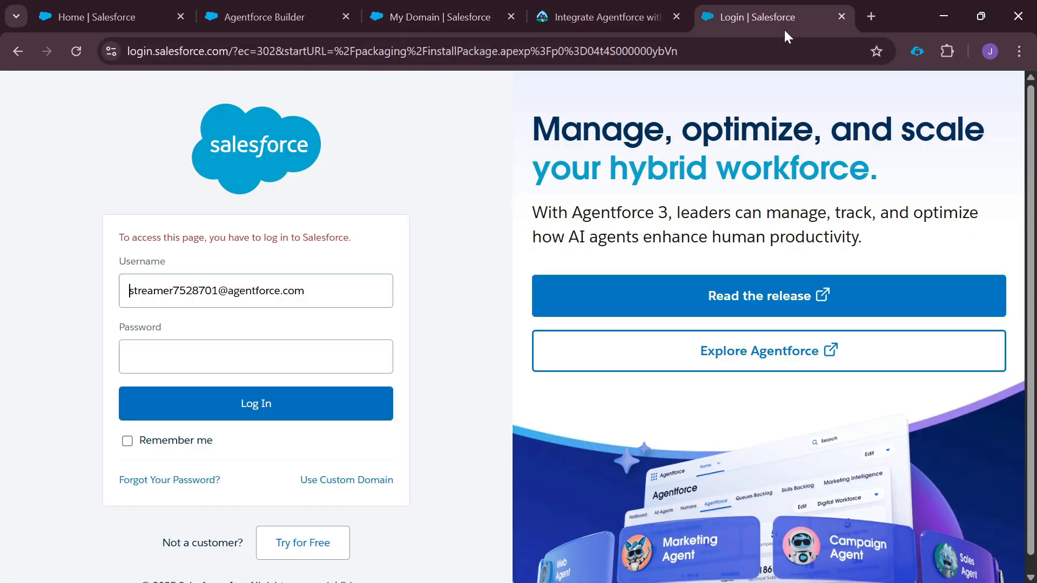
pyautogui.click(361, 478)
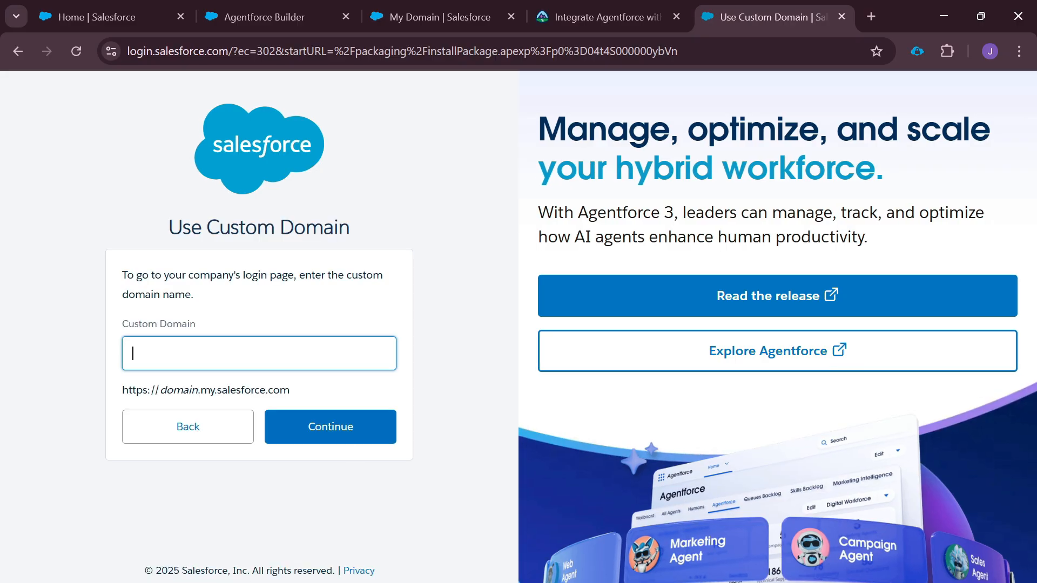
pyautogui.hotkey('ctrl', 'v')
pyautogui.click(335, 439)
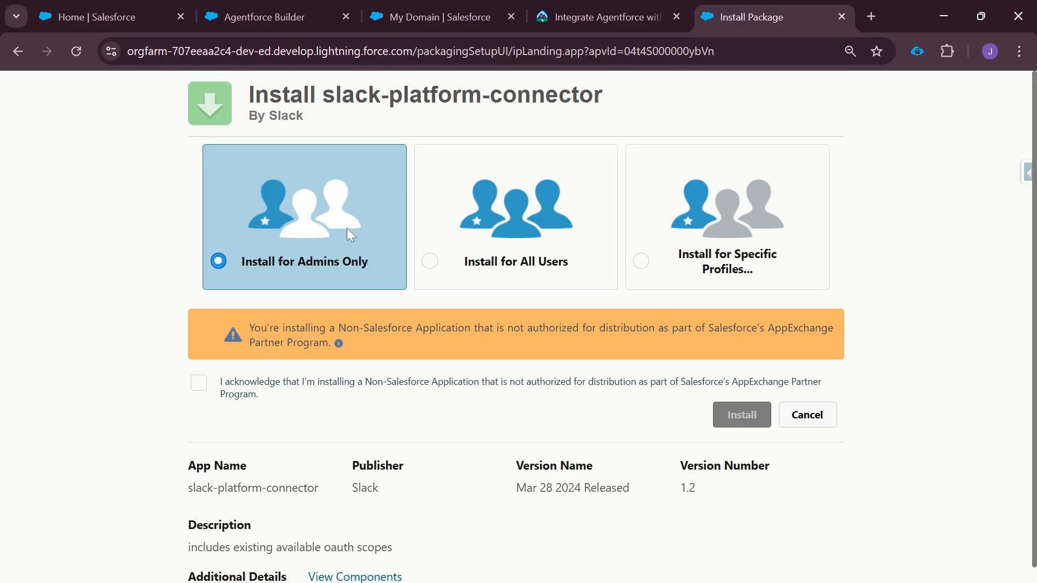
# Install slack-platform-connector for all users, acknowledging that it is a non-Salesforce application.
pyautogui.click(440, 21)
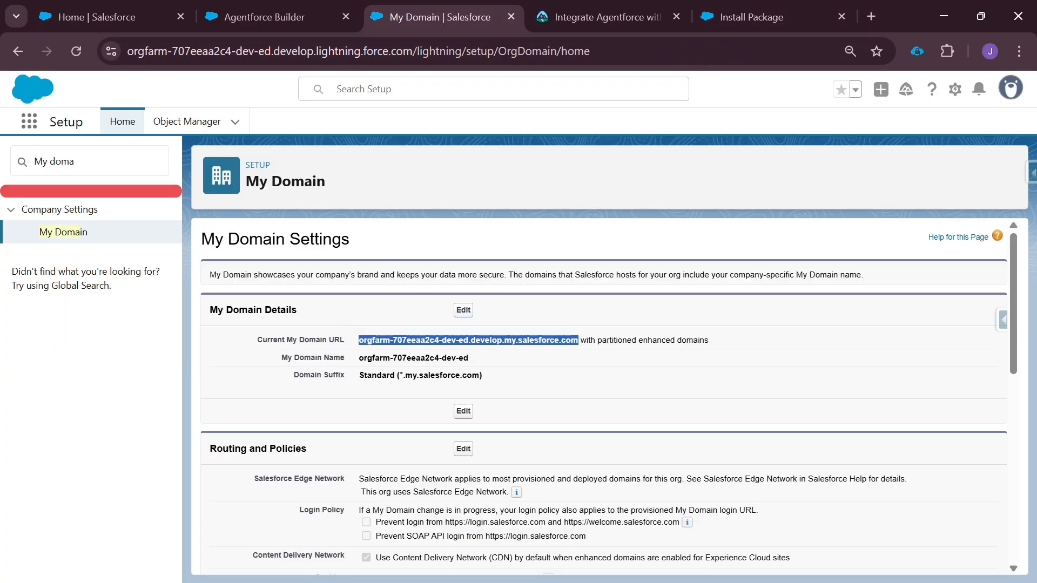
pyautogui.click(773, 21)
pyautogui.click(430, 262)
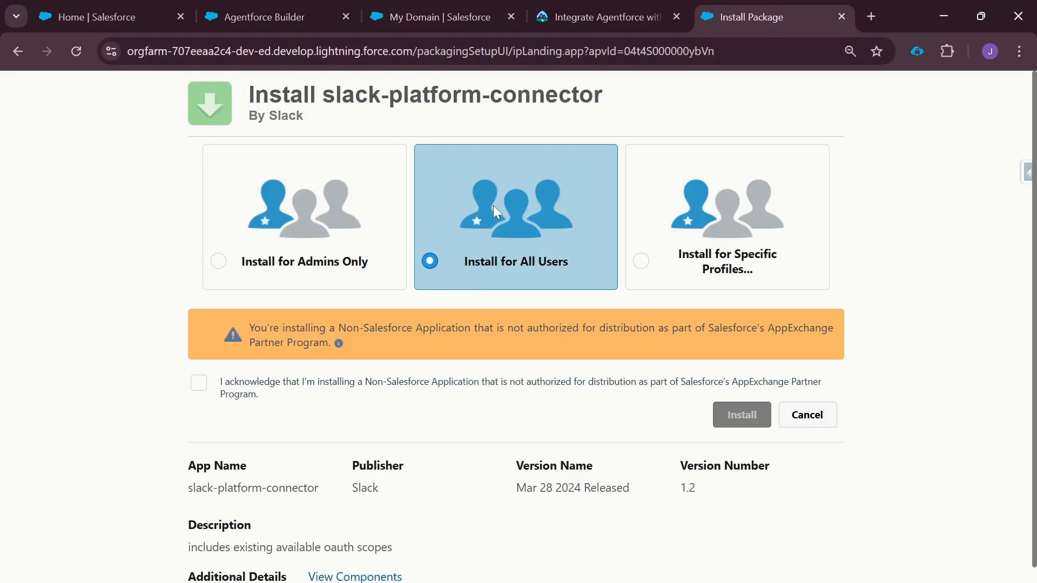
pyautogui.click(199, 384)
pyautogui.click(753, 422)
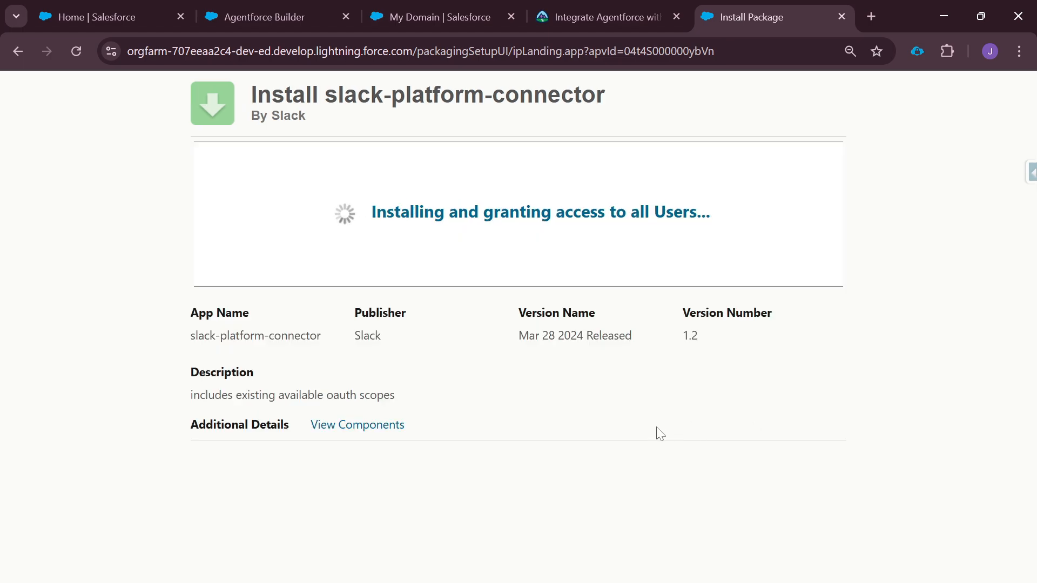
# Review the components included in the slack-platform-connector package during its installation.
pyautogui.click(364, 427)
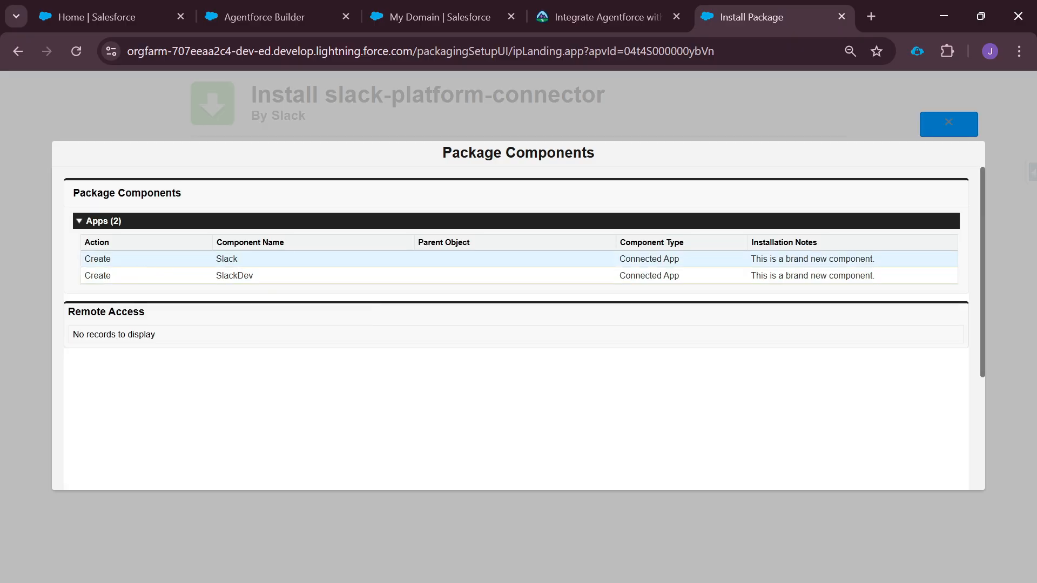
pyautogui.doubleClick(227, 259)
pyautogui.doubleClick(235, 275)
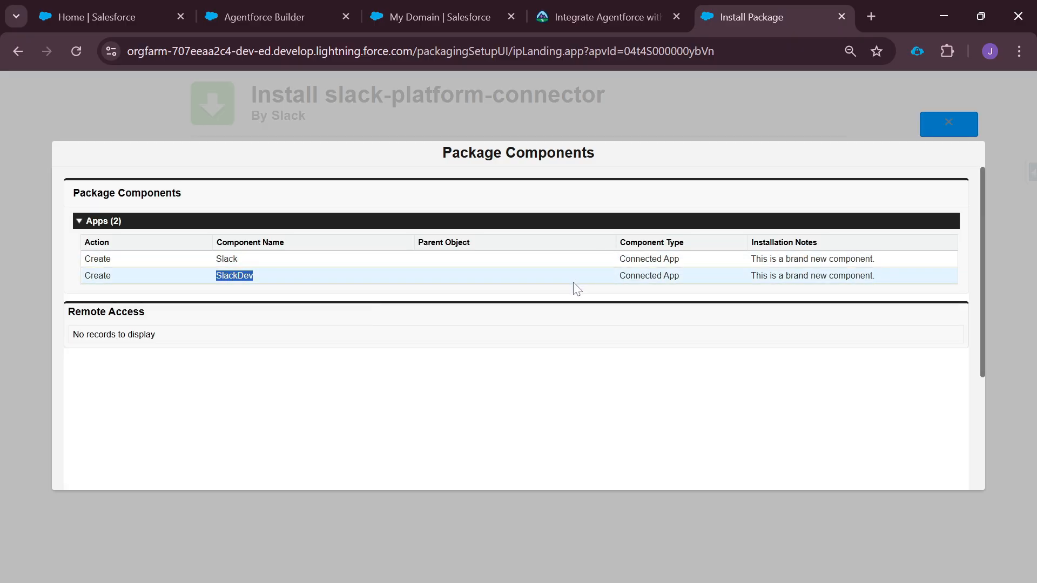
pyautogui.click(948, 126)
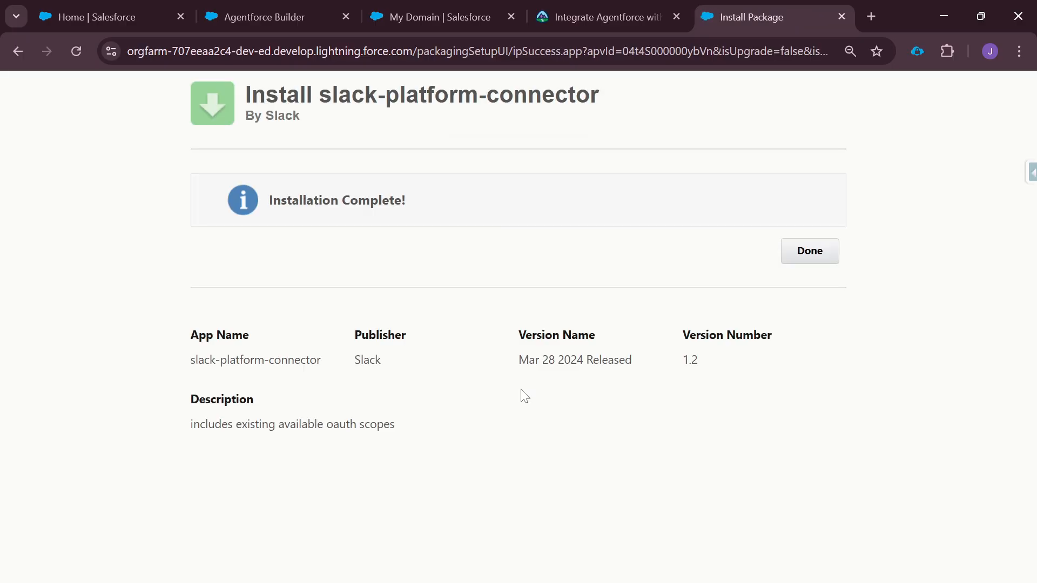
# Finish the installation and review the description and components of slack-platform-connector in Installed Packages.
pyautogui.click(814, 259)
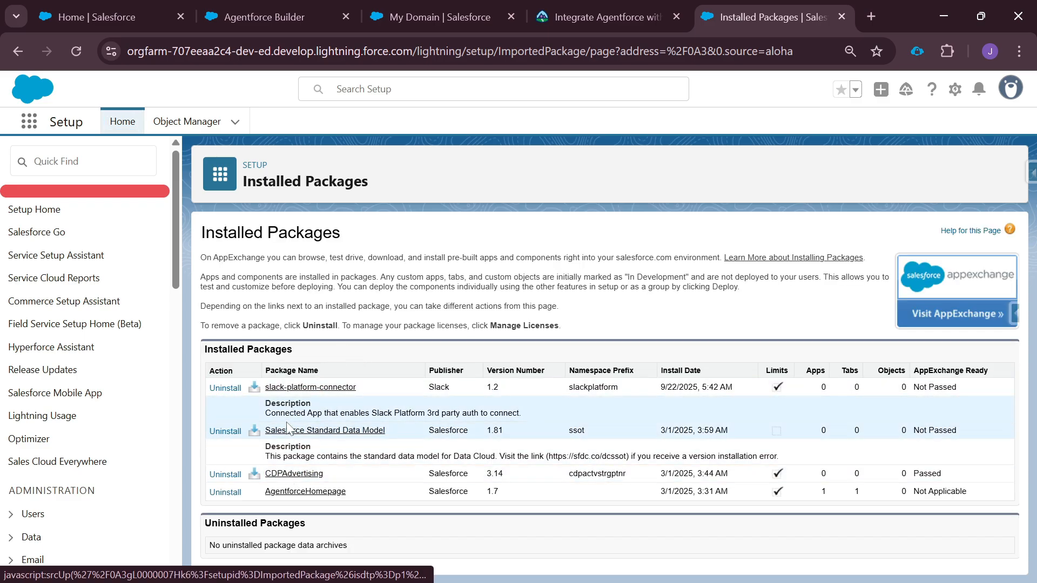
pyautogui.click(305, 387)
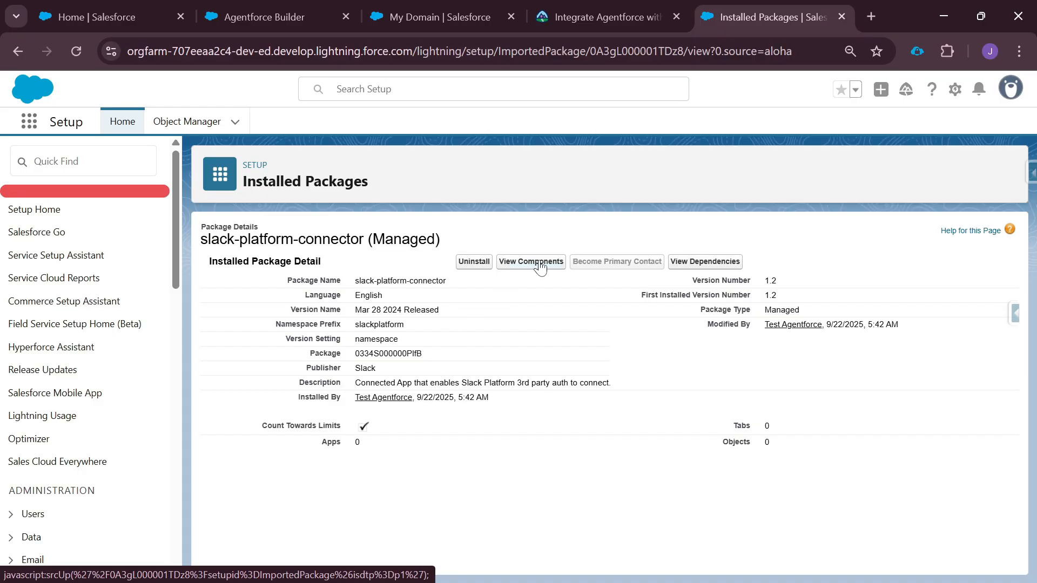
pyautogui.click(540, 265)
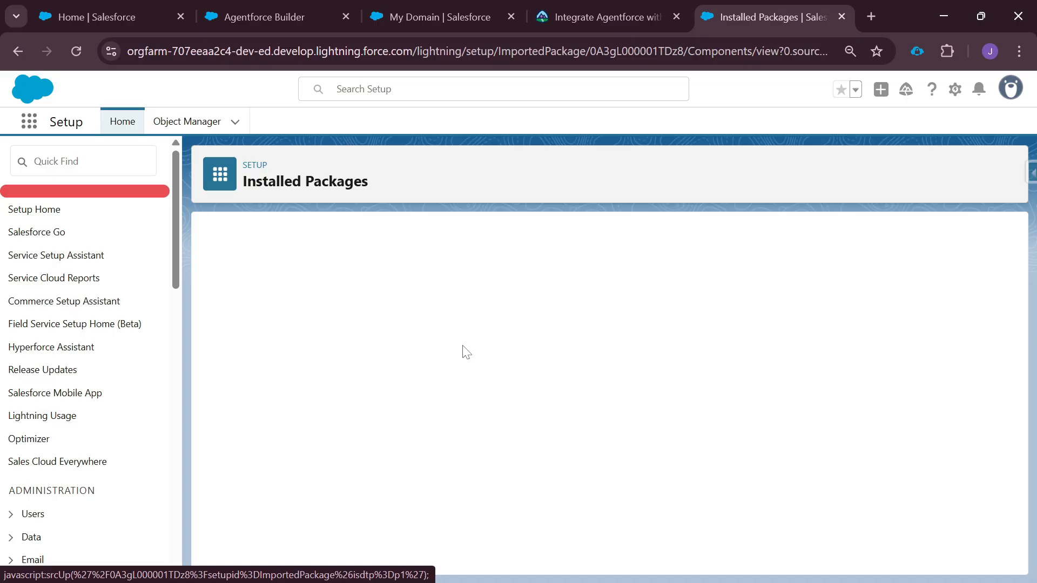
pyautogui.scroll(-1, 534, 378)
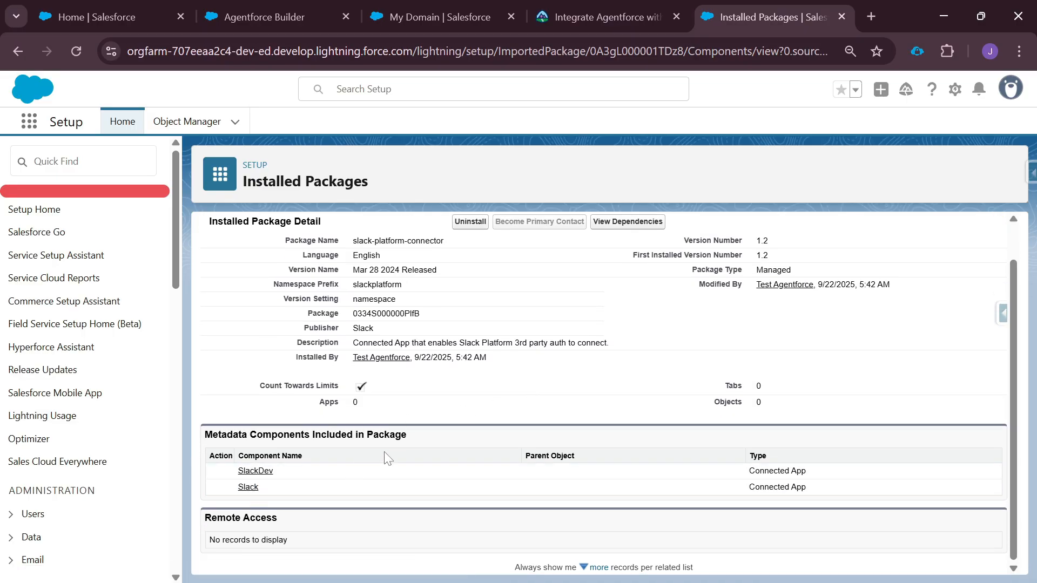
pyautogui.moveTo(350, 346); pyautogui.dragTo(599, 343)
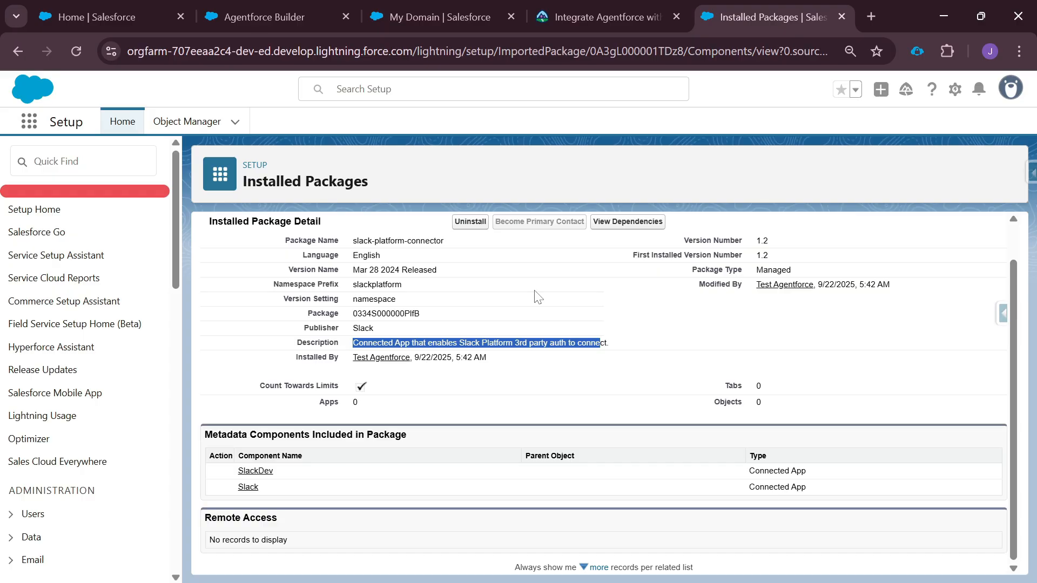
# Open the Prepare Your Slack Playground unit of the Trailhead project and go to its Slack Playground authorization form.
pyautogui.click(594, 17)
pyautogui.scroll(5, 410, 378)
pyautogui.scroll(10, 348, 221)
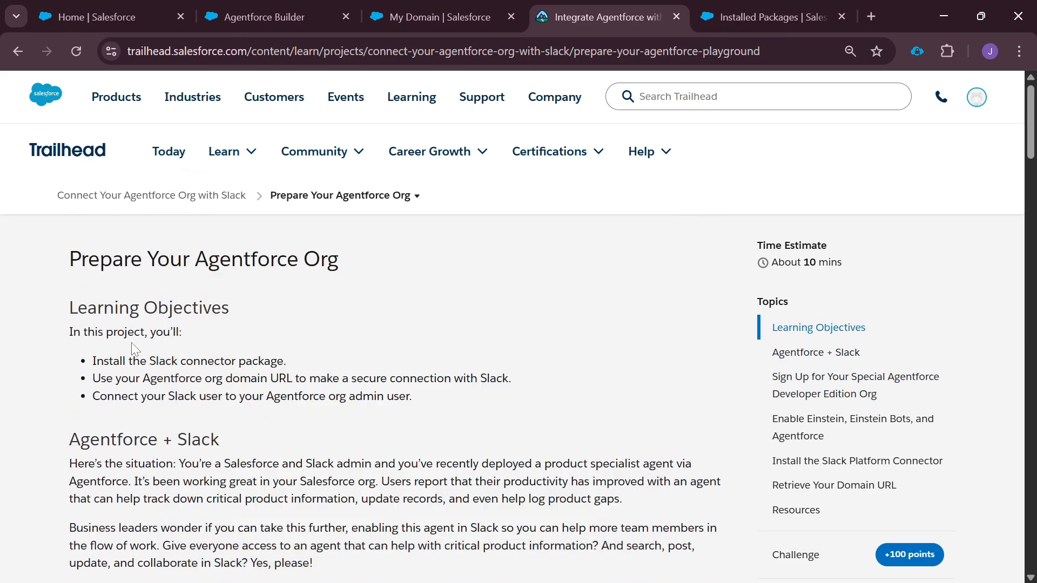
pyautogui.moveTo(219, 178)
pyautogui.click(119, 196)
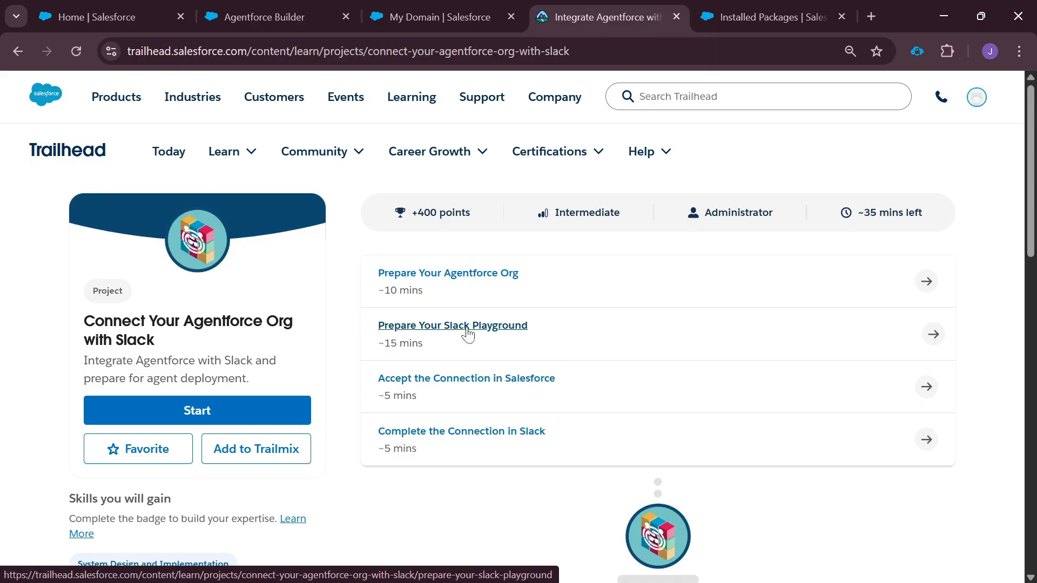
pyautogui.click(464, 335)
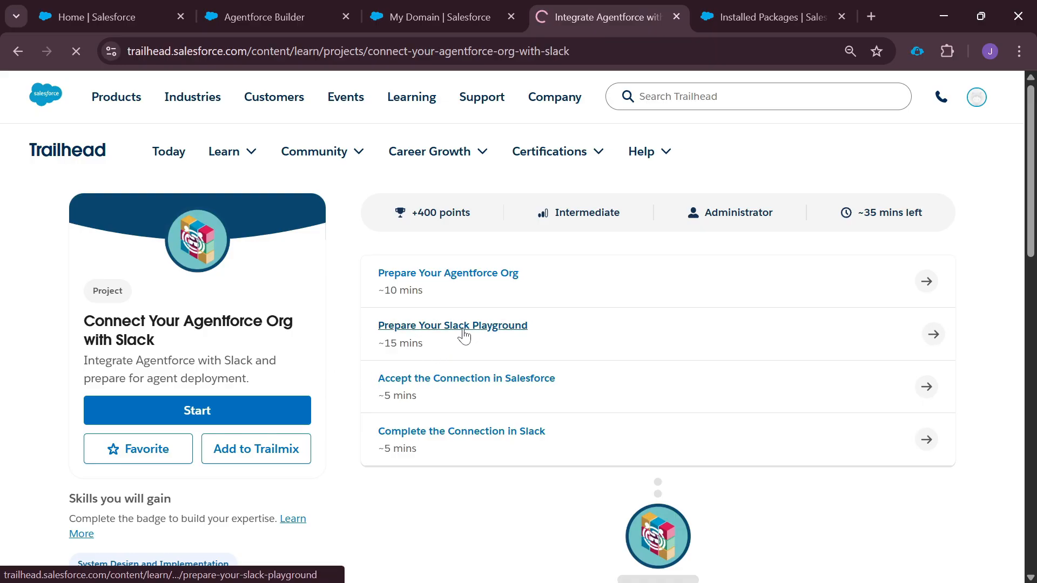
pyautogui.scroll(-3, 394, 387)
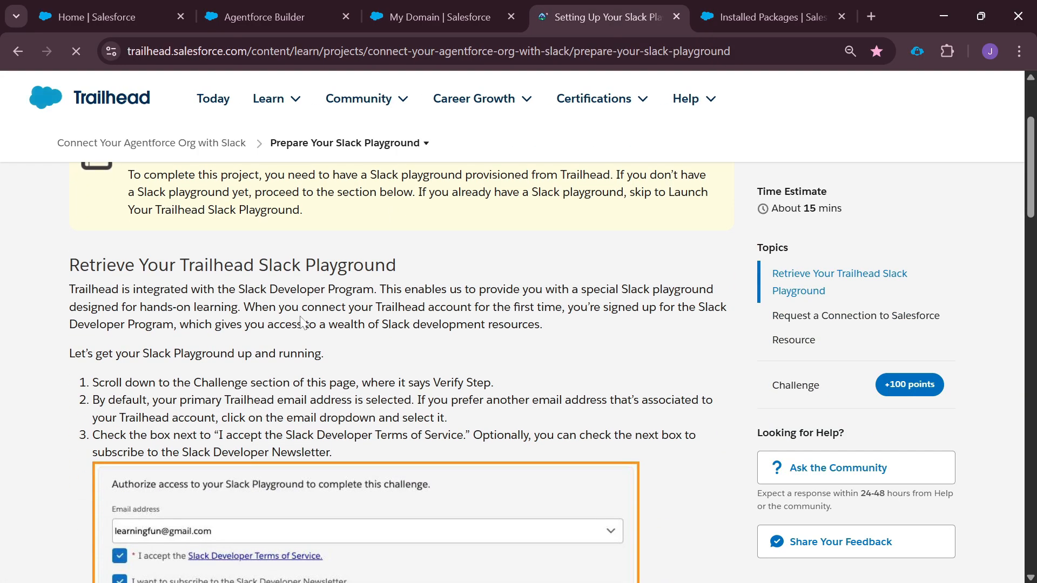
pyautogui.scroll(-15, 340, 315)
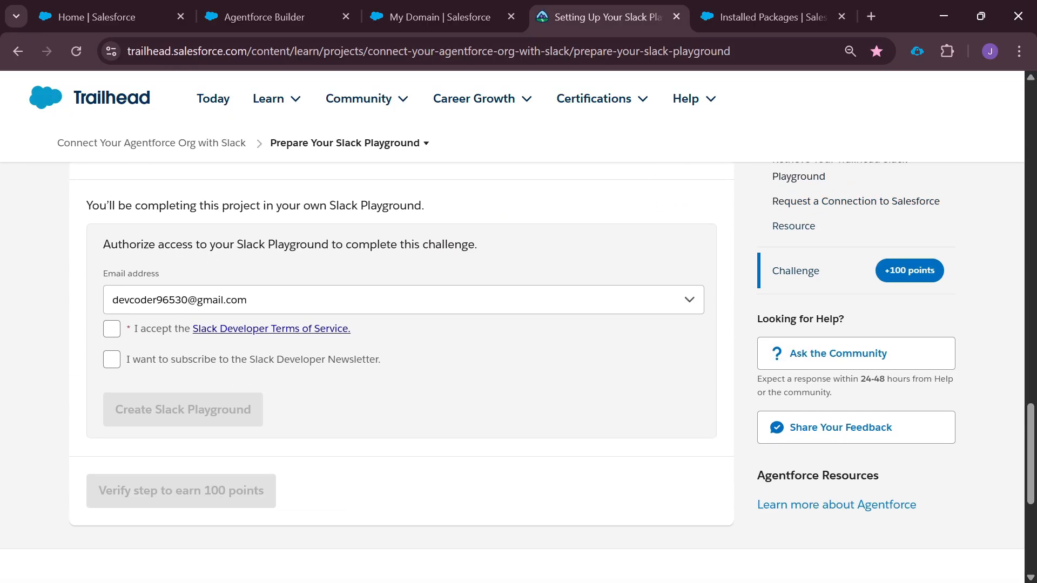
pyautogui.scroll(-2, 407, 302)
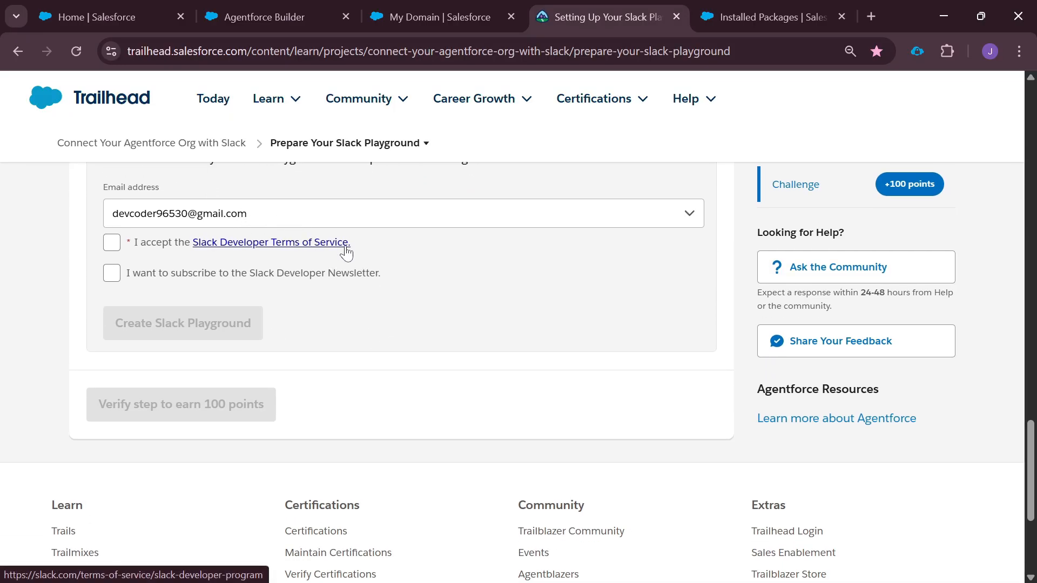
# Create the Slack Playground, accepting the Slack Developer Terms of Service and subscribing to the Slack Developer Newsletter.
pyautogui.scroll(2, 346, 252)
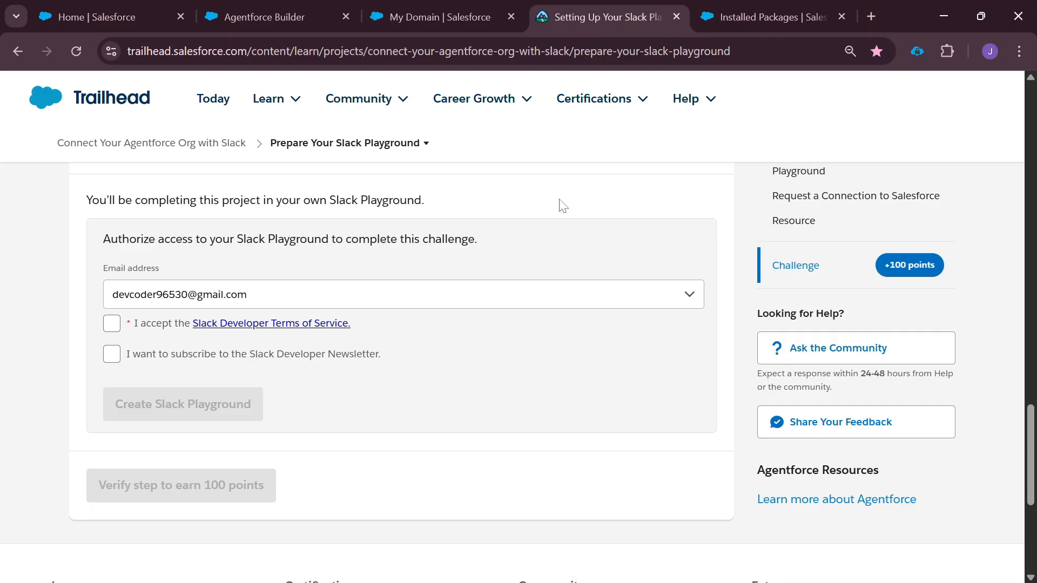
pyautogui.click(368, 106)
pyautogui.click(111, 324)
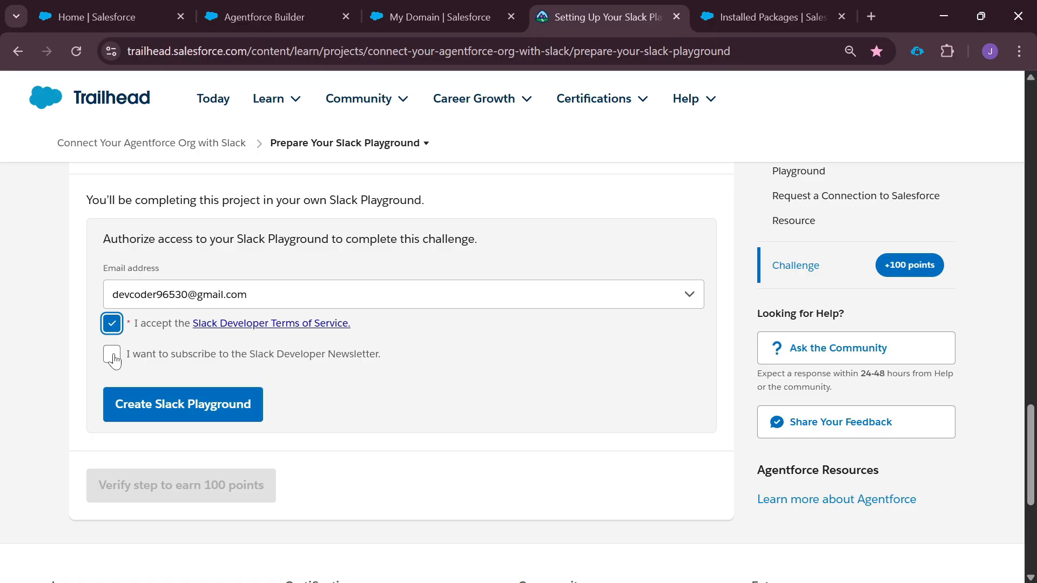
pyautogui.click(112, 355)
pyautogui.moveTo(237, 239); pyautogui.dragTo(321, 239)
pyautogui.click(186, 405)
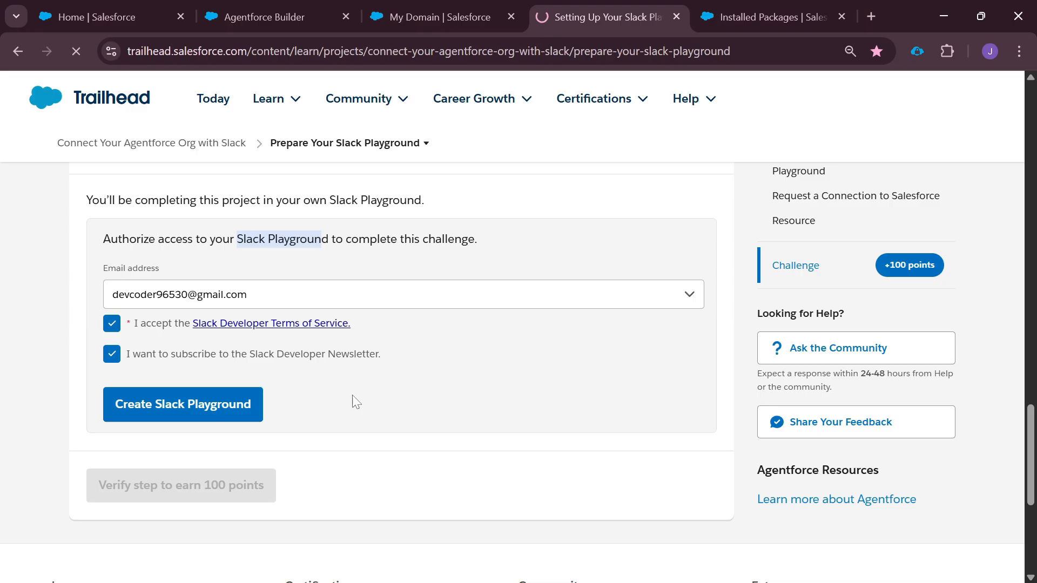
# Launch the Slack Playground from the Verify Step section and agree to Slack's user terms of service.
pyautogui.scroll(-8, 482, 338)
pyautogui.scroll(-10, 481, 339)
pyautogui.scroll(5, 482, 346)
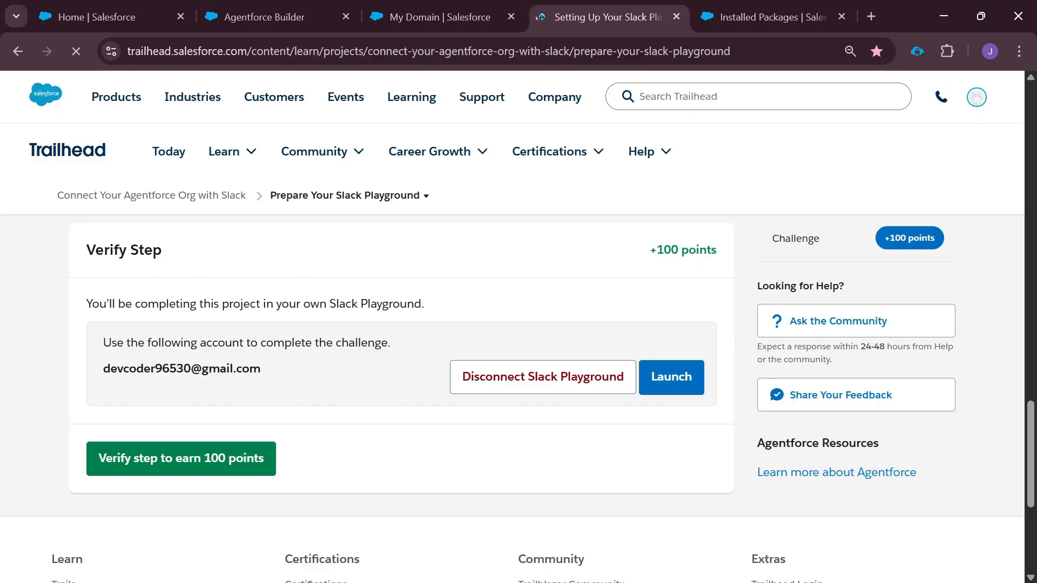
pyautogui.moveTo(103, 368); pyautogui.dragTo(261, 369)
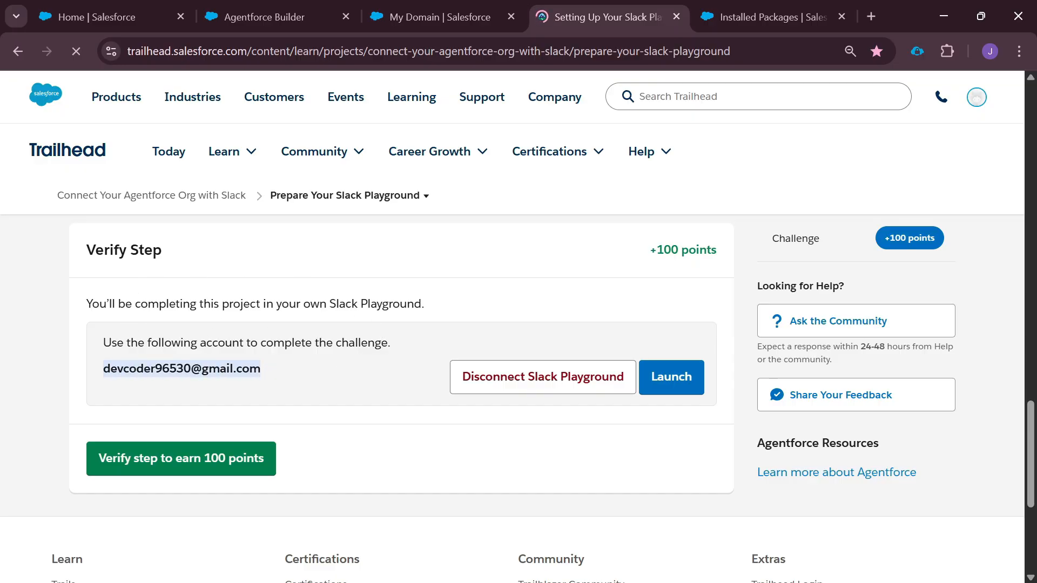
pyautogui.click(666, 379)
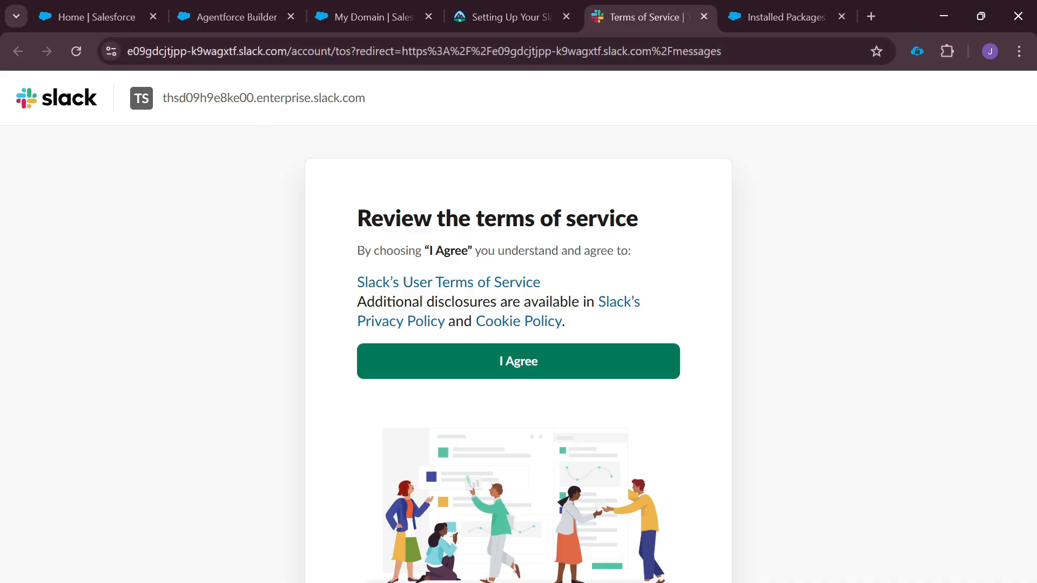
pyautogui.moveTo(162, 98); pyautogui.dragTo(377, 107)
pyautogui.click(535, 362)
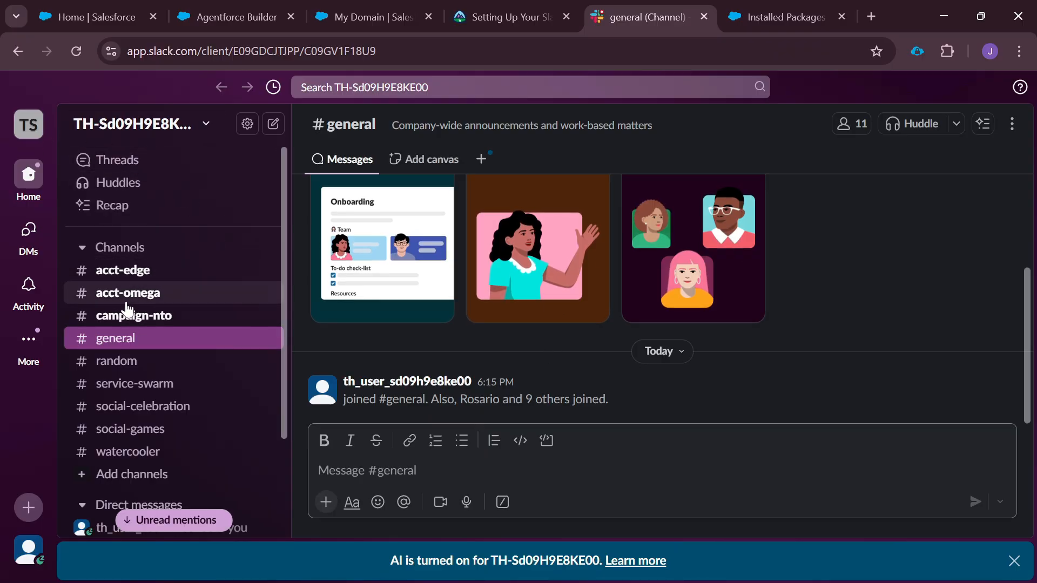
# Examine the workspace's channel list, the members of the general channel and its welcome content.
pyautogui.scroll(-1, 162, 340)
pyautogui.scroll(1, 175, 355)
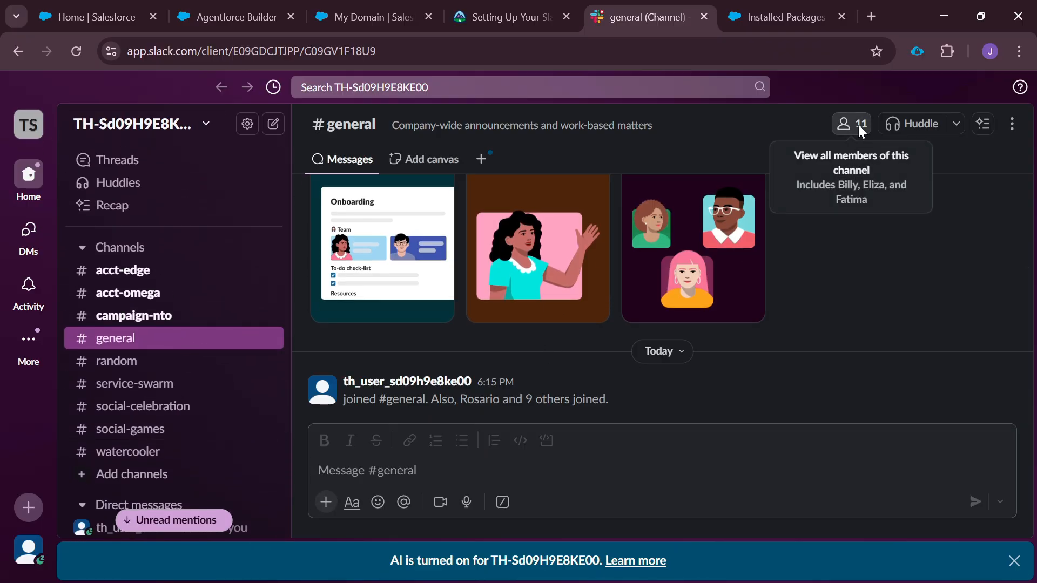
pyautogui.click(854, 127)
pyautogui.scroll(-3, 403, 365)
pyautogui.scroll(2, 415, 434)
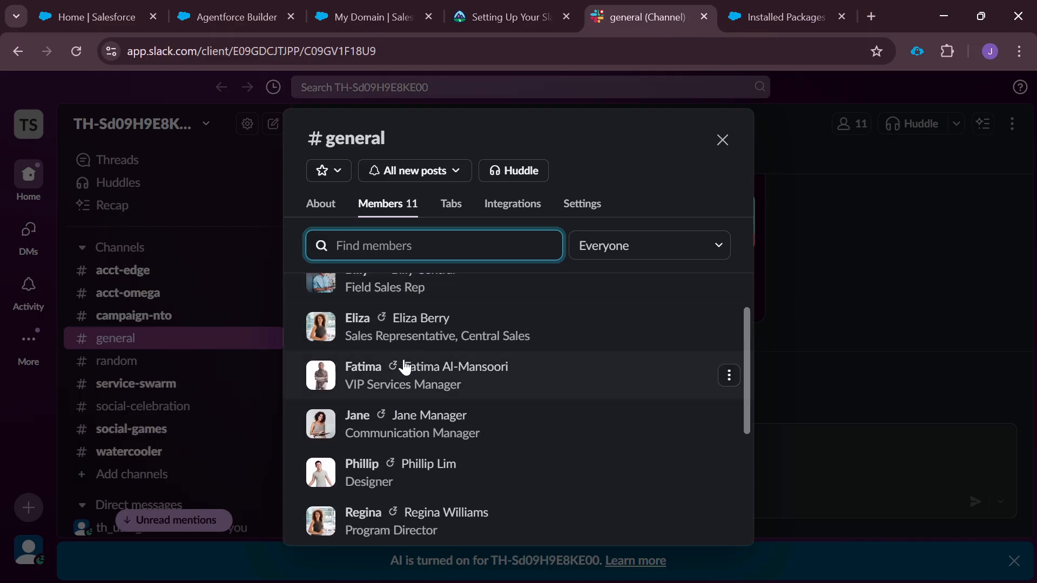
pyautogui.click(726, 151)
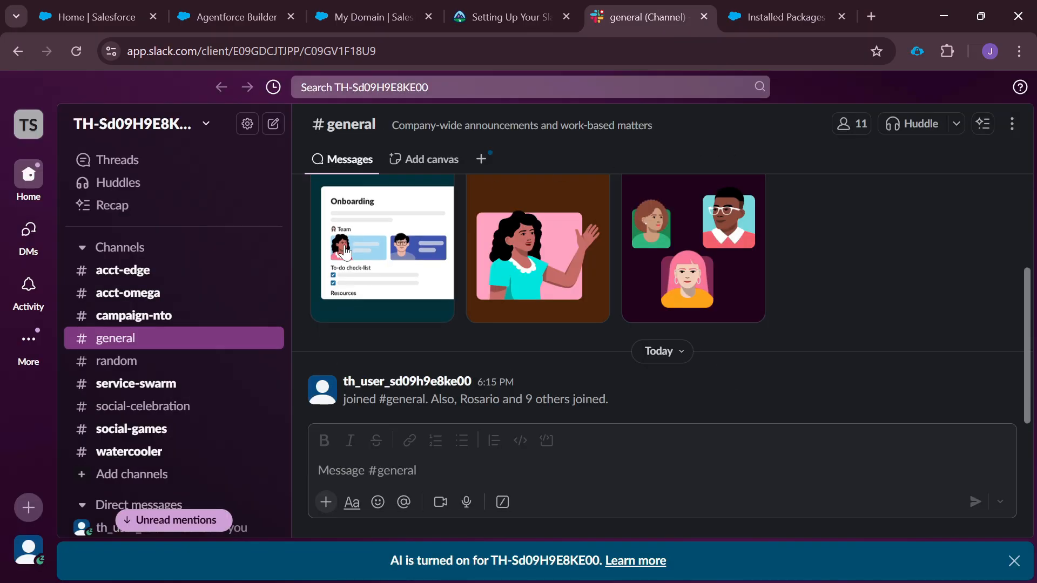
pyautogui.scroll(-2, 118, 363)
pyautogui.scroll(3, 344, 345)
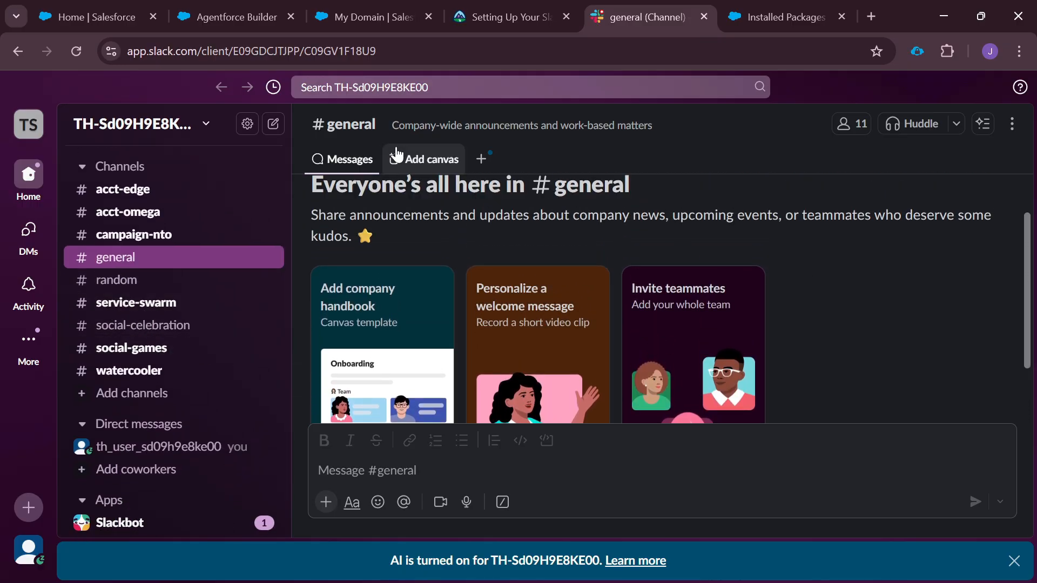
# Open the Manage Salesforce Organizations administration page of the Slack Playground.
pyautogui.click(365, 18)
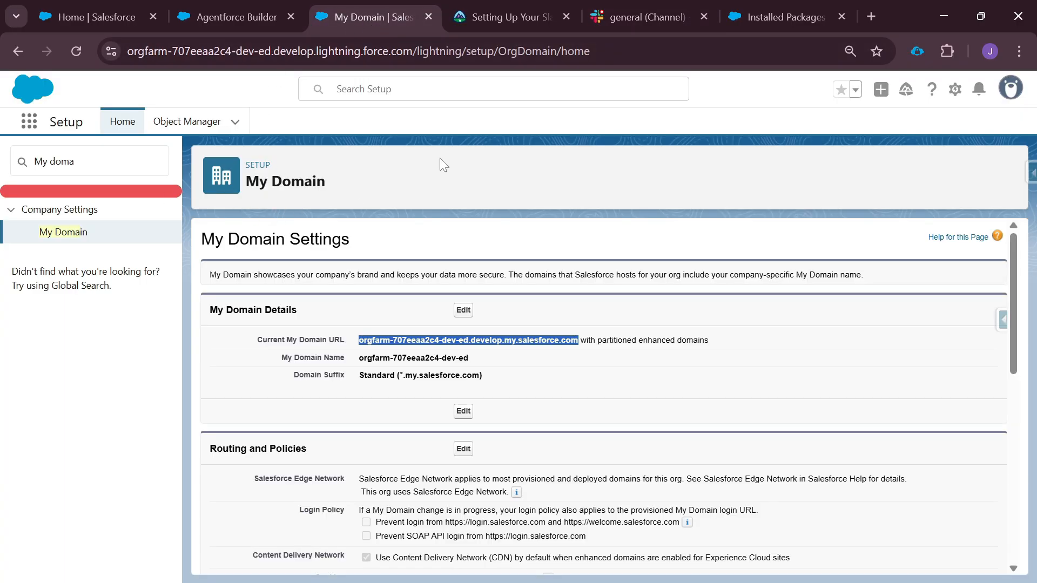
pyautogui.click(657, 20)
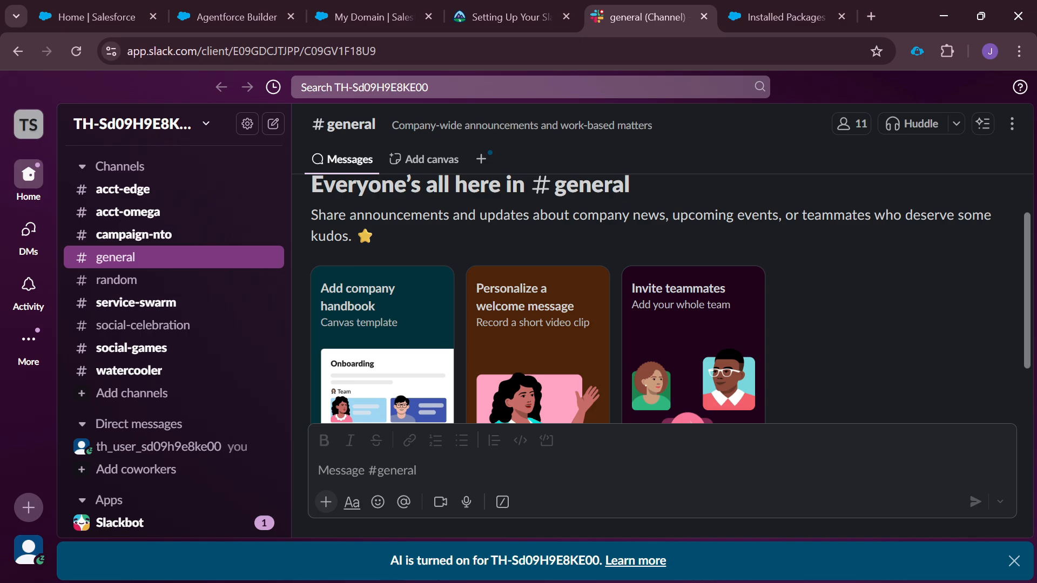
pyautogui.scroll(3, 192, 310)
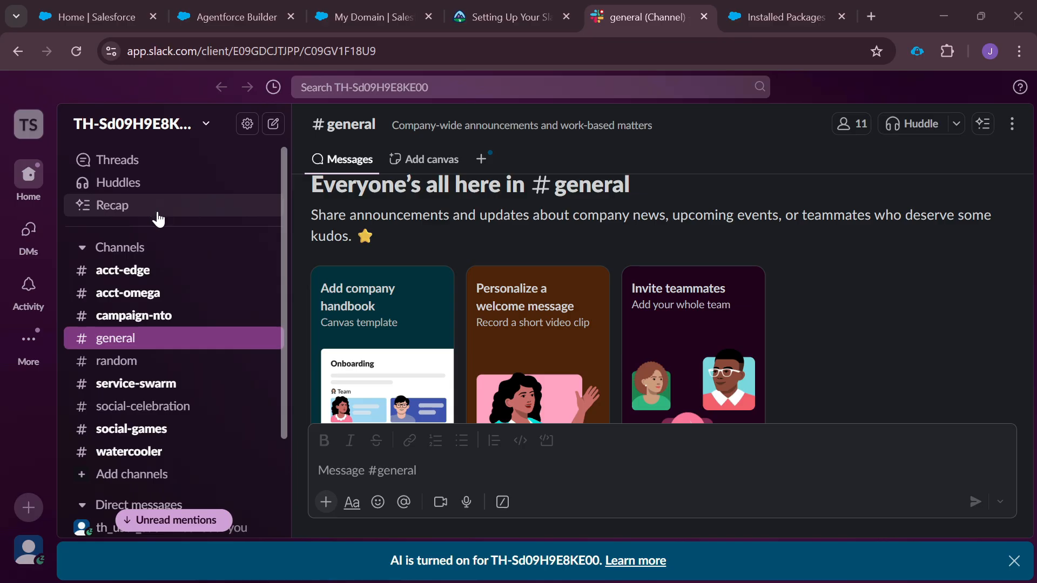
pyautogui.click(164, 126)
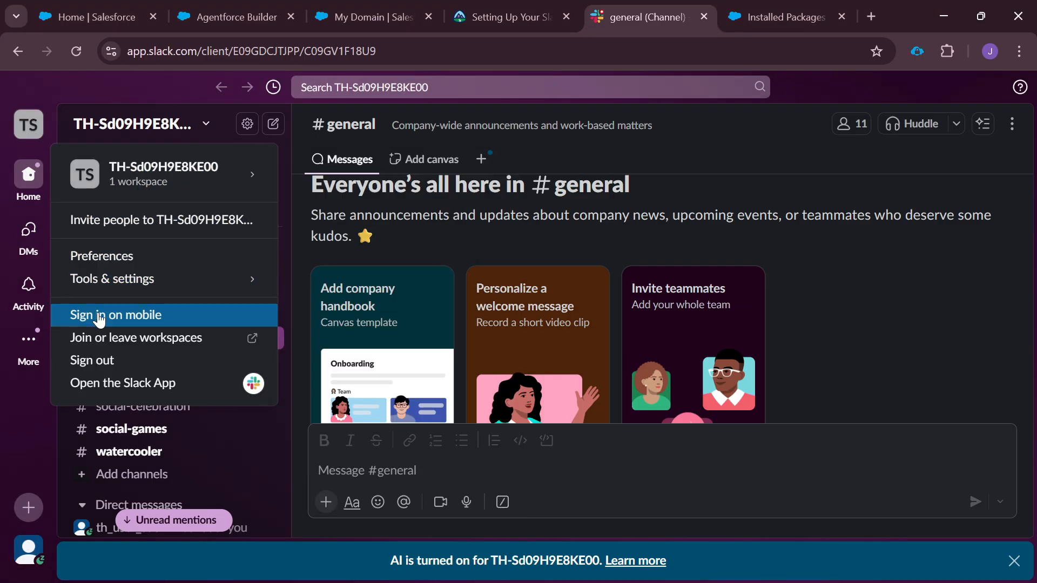
pyautogui.moveTo(124, 281)
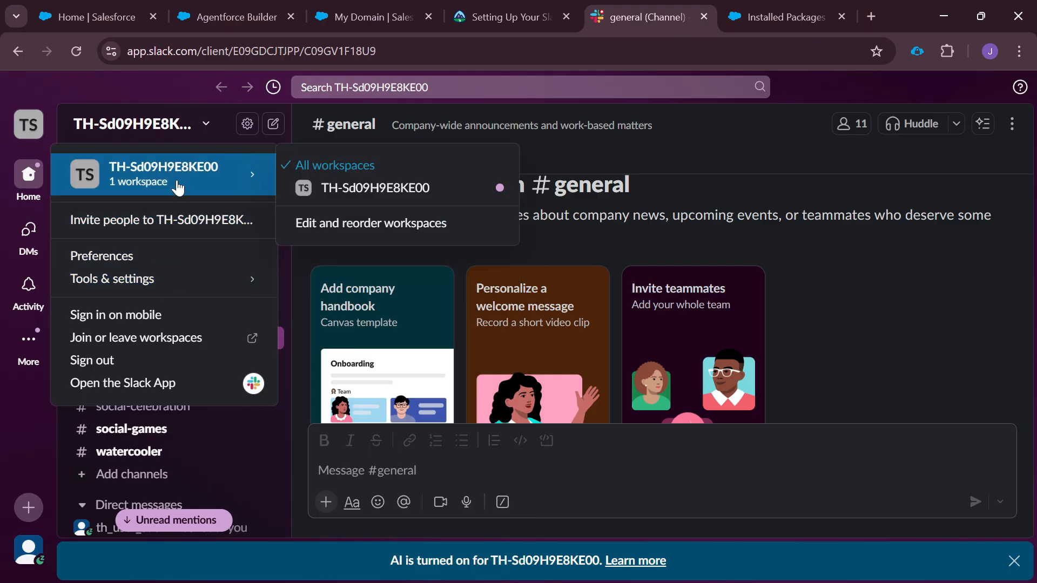
pyautogui.moveTo(158, 282)
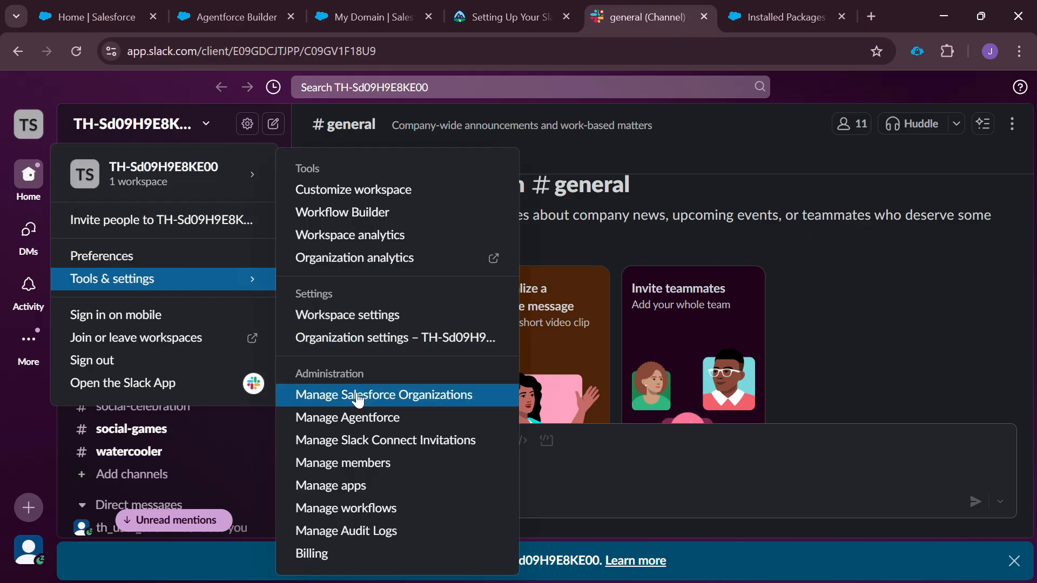
pyautogui.click(384, 398)
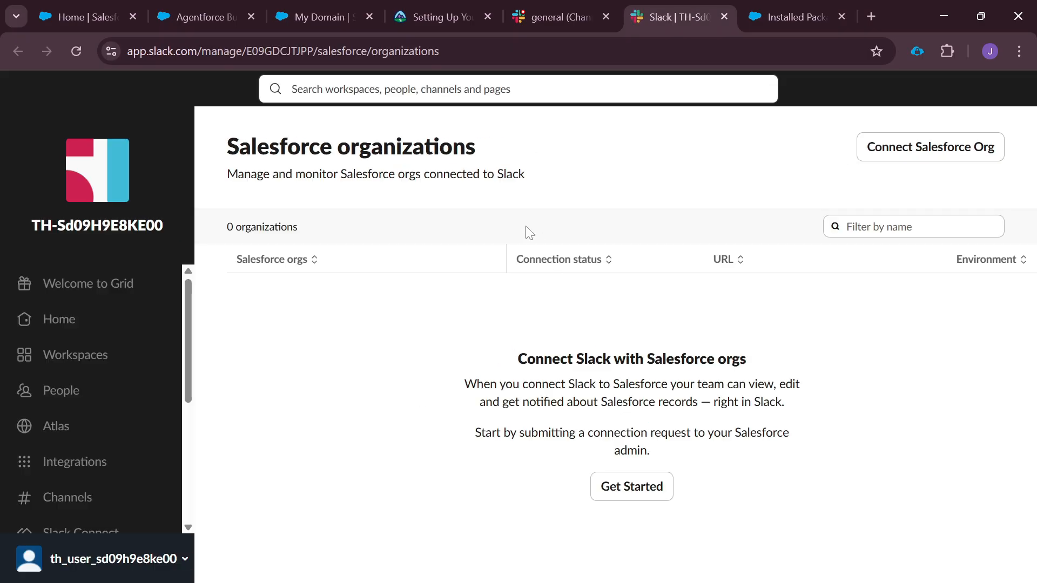
pyautogui.moveTo(517, 359); pyautogui.dragTo(746, 359)
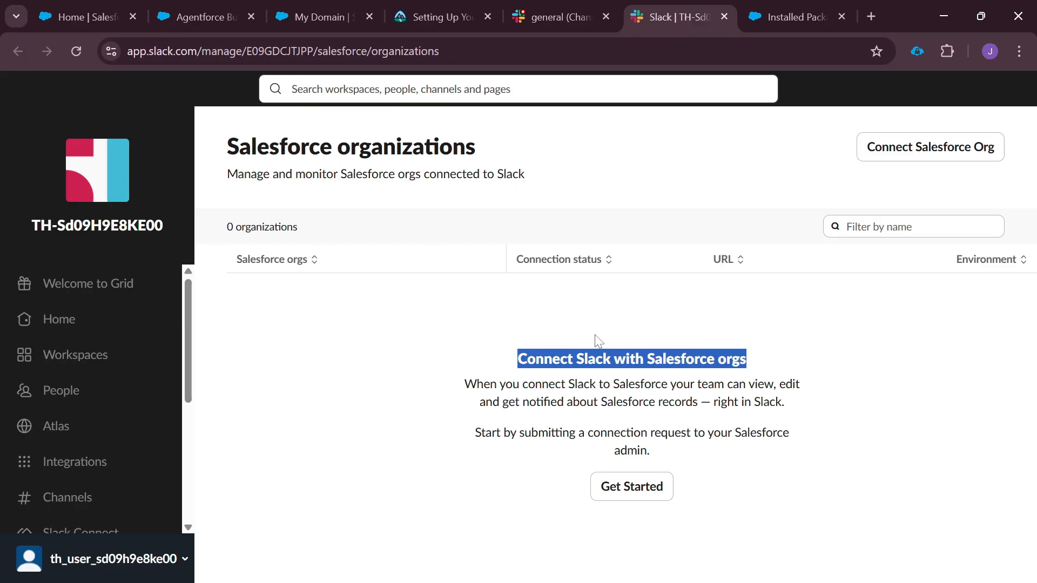
# Start connecting a Salesforce org in Slack, using the My Domain URL orgfarm-707eeaa2c4-dev-ed.develop.my.salesforce.com copied from Salesforce Setup.
pyautogui.click(887, 157)
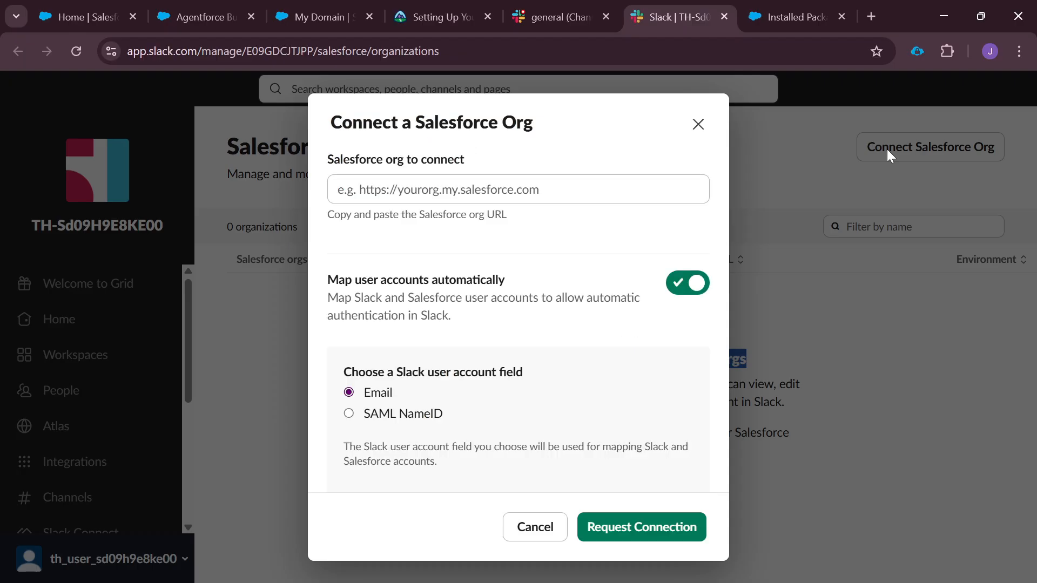
pyautogui.click(290, 12)
pyautogui.moveTo(359, 340); pyautogui.dragTo(578, 340)
pyautogui.hotkey('ctrl', 'c')
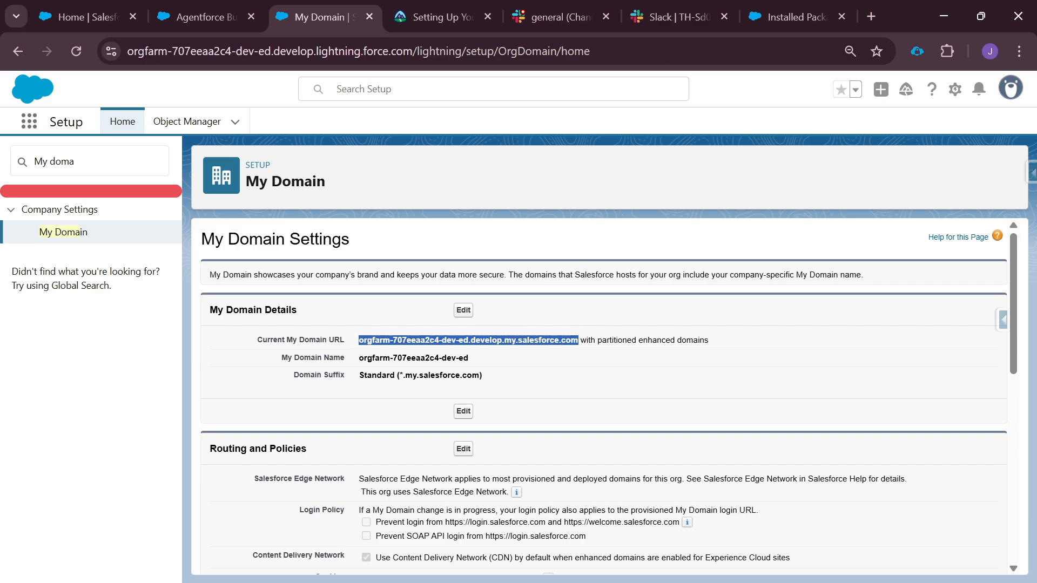
pyautogui.click(678, 19)
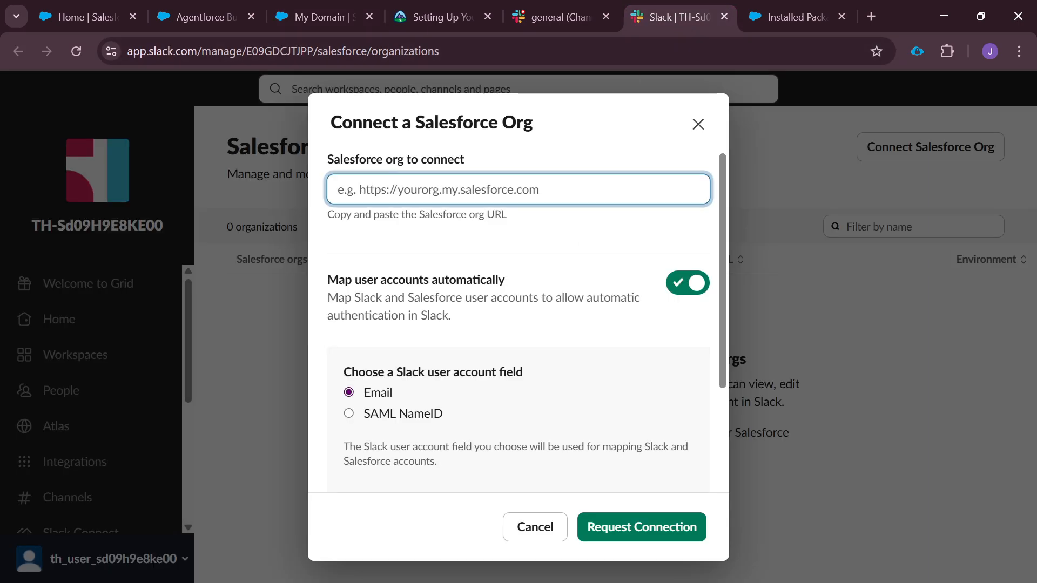
pyautogui.hotkey('ctrl', 'v')
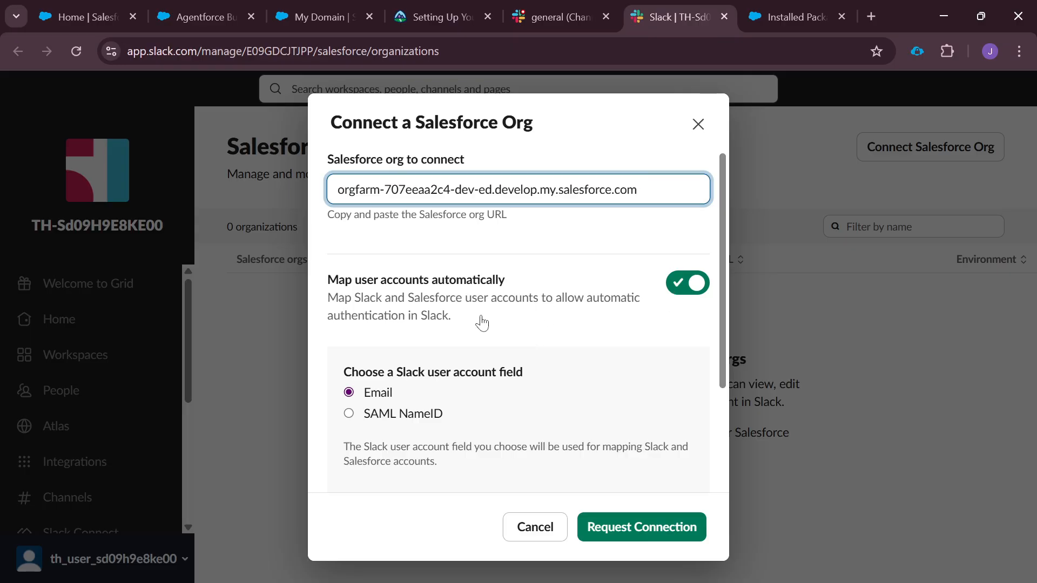
# Turn off automatic user account mapping, submit the Salesforce connection request and check its connection status.
pyautogui.click(686, 285)
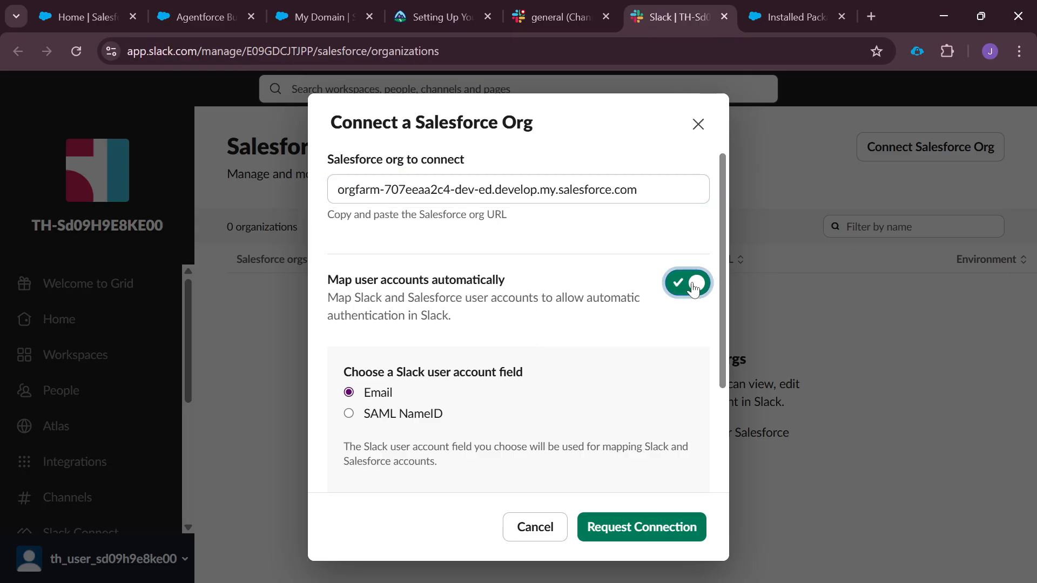
pyautogui.moveTo(326, 280); pyautogui.dragTo(516, 284)
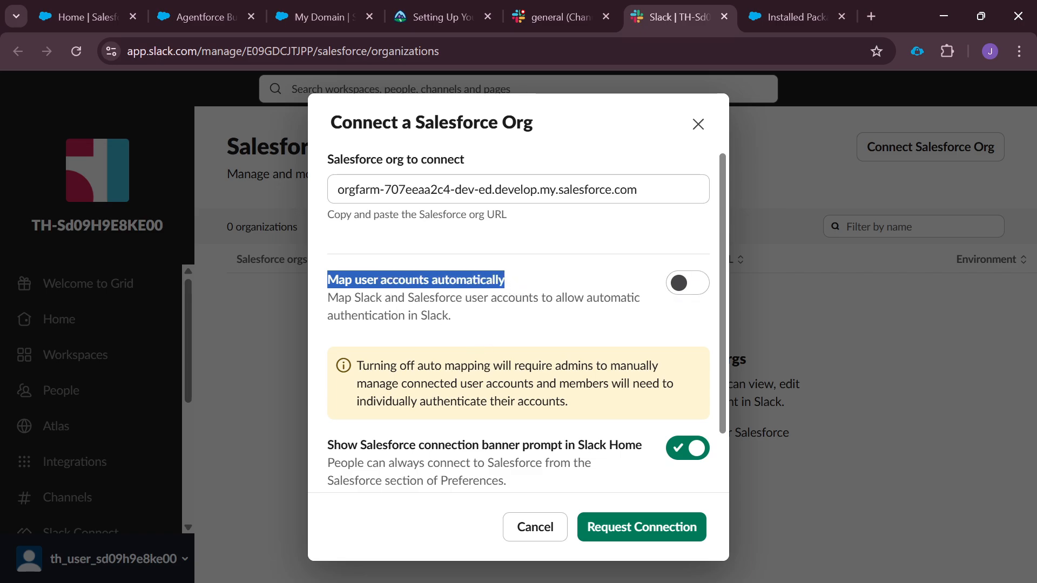
pyautogui.scroll(-2, 518, 318)
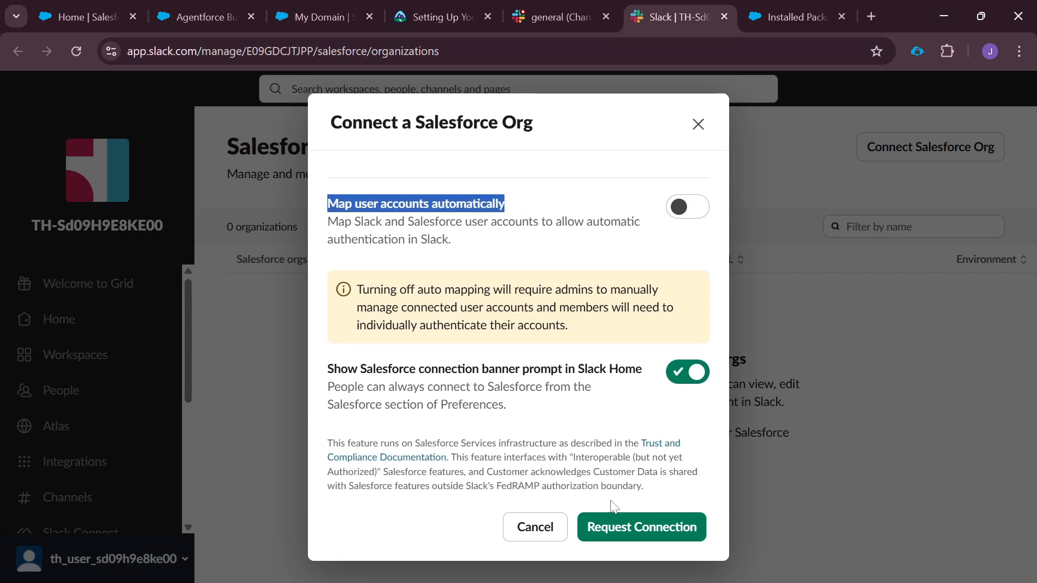
pyautogui.click(623, 527)
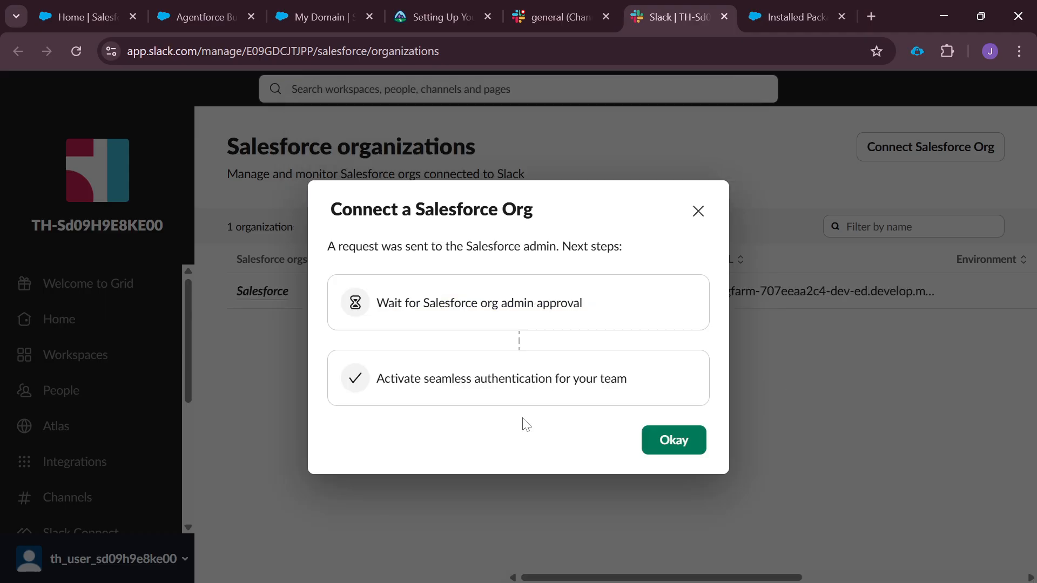
pyautogui.click(676, 438)
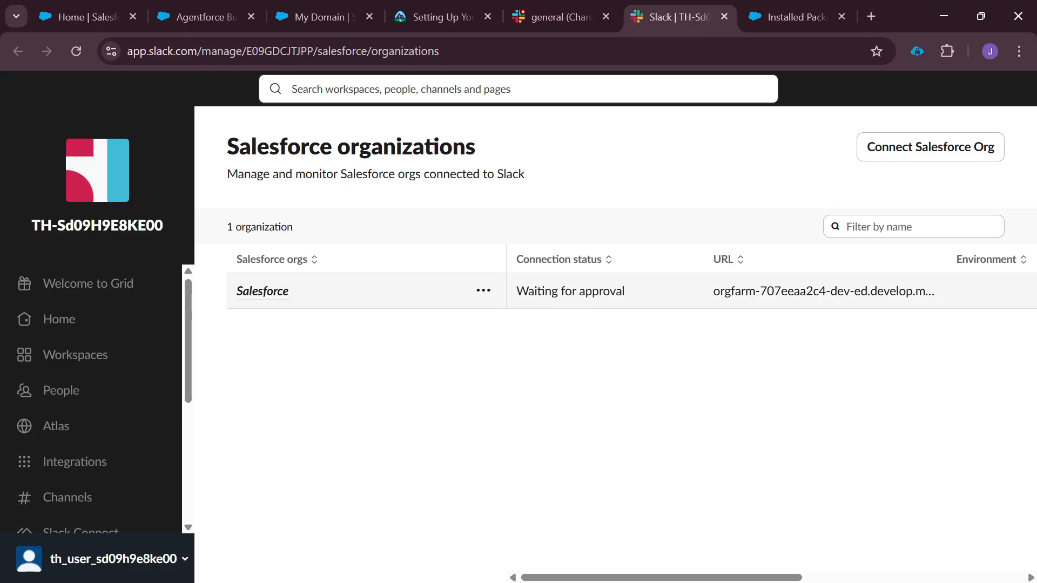
pyautogui.moveTo(516, 291); pyautogui.dragTo(602, 291)
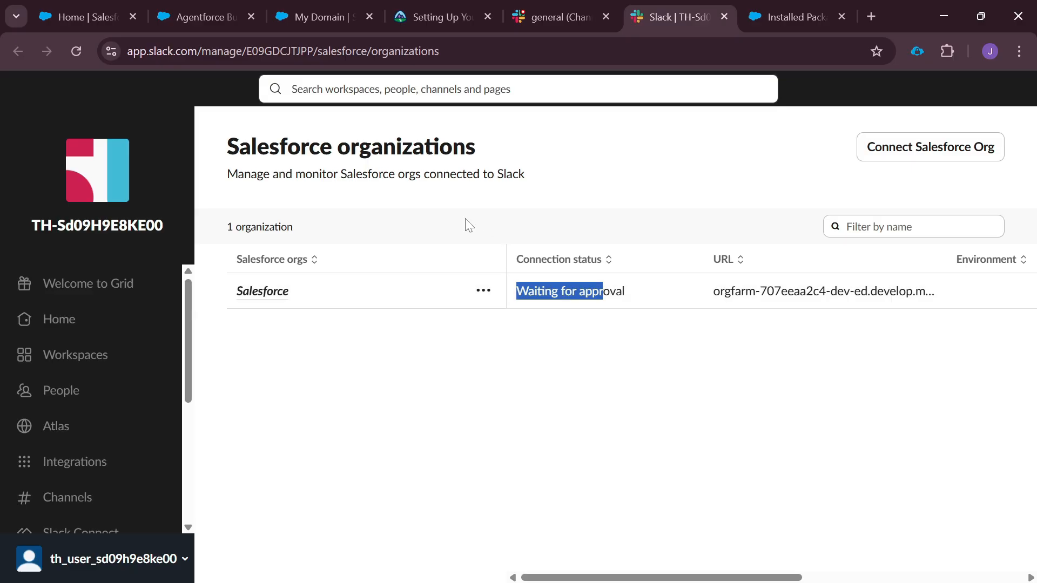
# Switch to Salesforce Setup, search for "Slack" and open the Manage Slack Connection page.
pyautogui.click(319, 16)
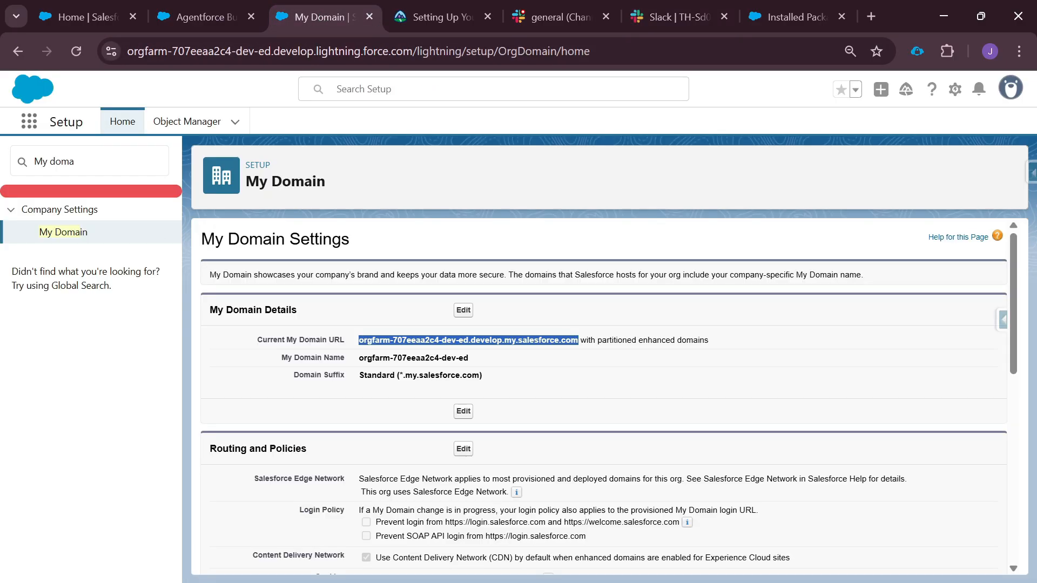
pyautogui.click(109, 162)
pyautogui.hotkey('ctrl', 'a')
pyautogui.write('Slack')
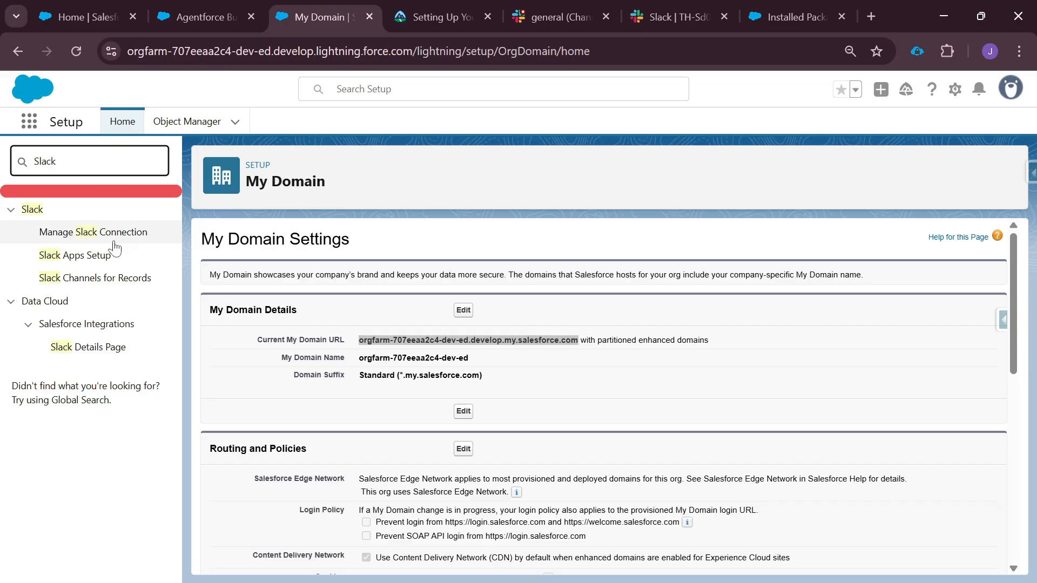
pyautogui.click(110, 234)
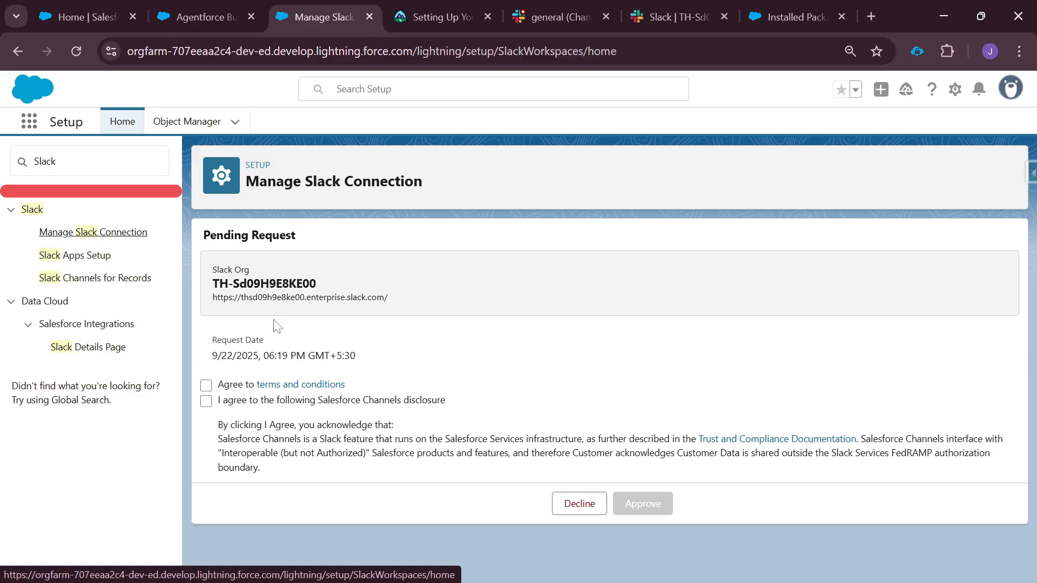
# Agree to the terms and conditions and the Salesforce Channels disclosure, approve the pending Slack request and check its status.
pyautogui.moveTo(205, 283); pyautogui.dragTo(303, 284)
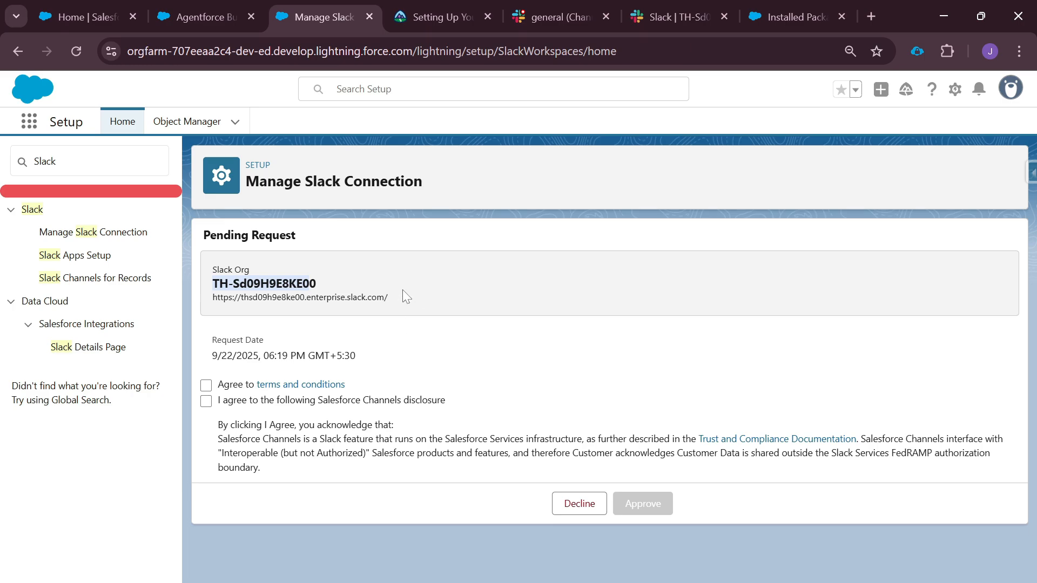
pyautogui.click(205, 385)
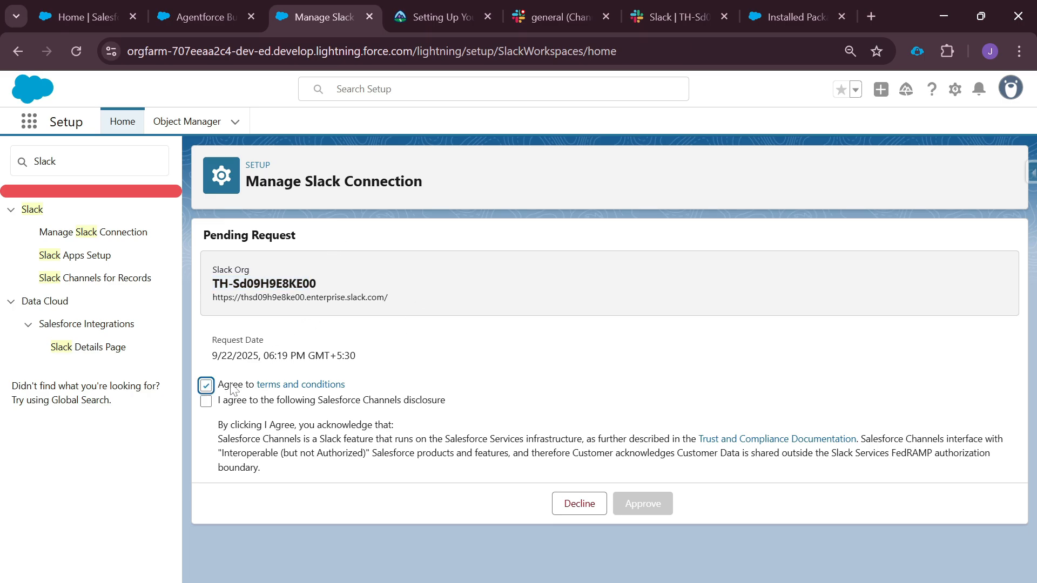
pyautogui.click(206, 401)
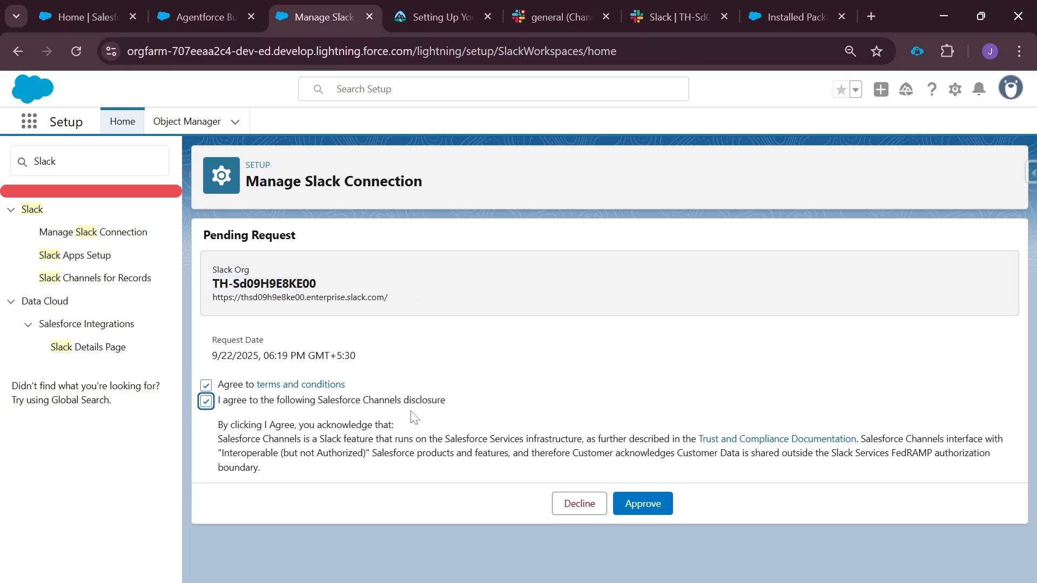
pyautogui.click(659, 504)
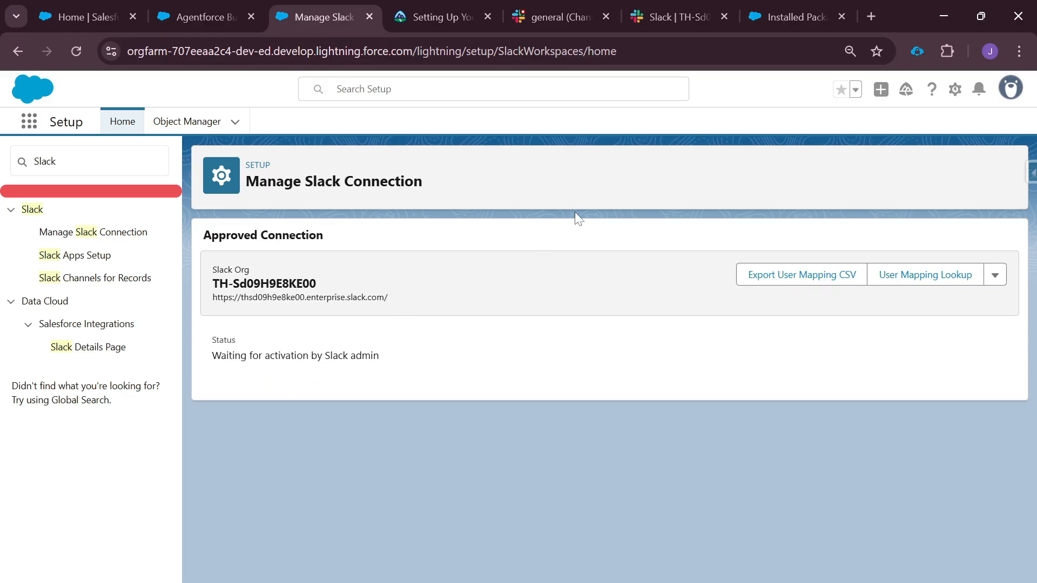
pyautogui.moveTo(212, 355); pyautogui.dragTo(389, 357)
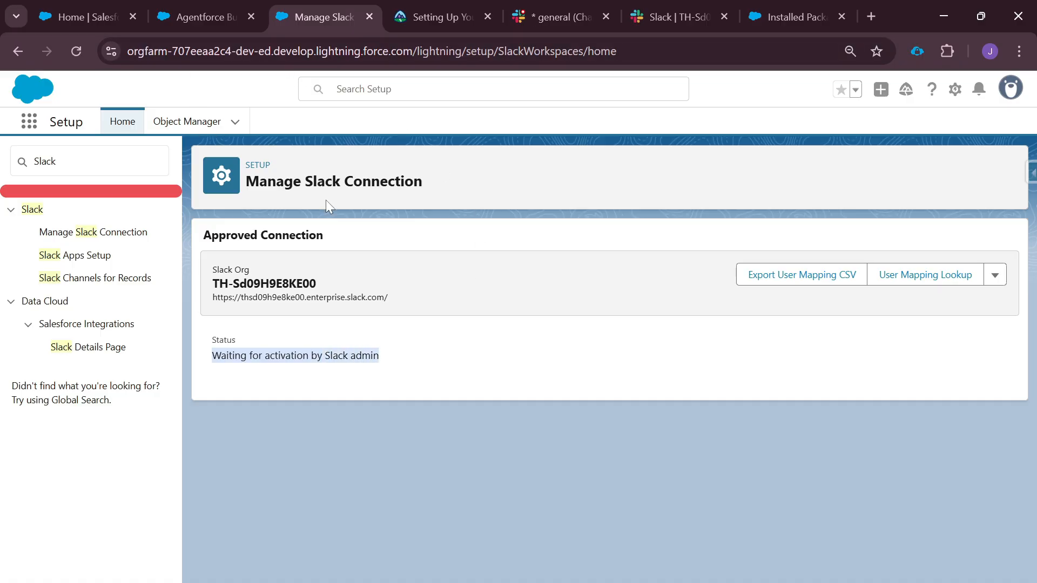
# Switch to the Slack administration page, reload the Salesforce organizations list, open the Agent Org details and activate the connection.
pyautogui.click(668, 24)
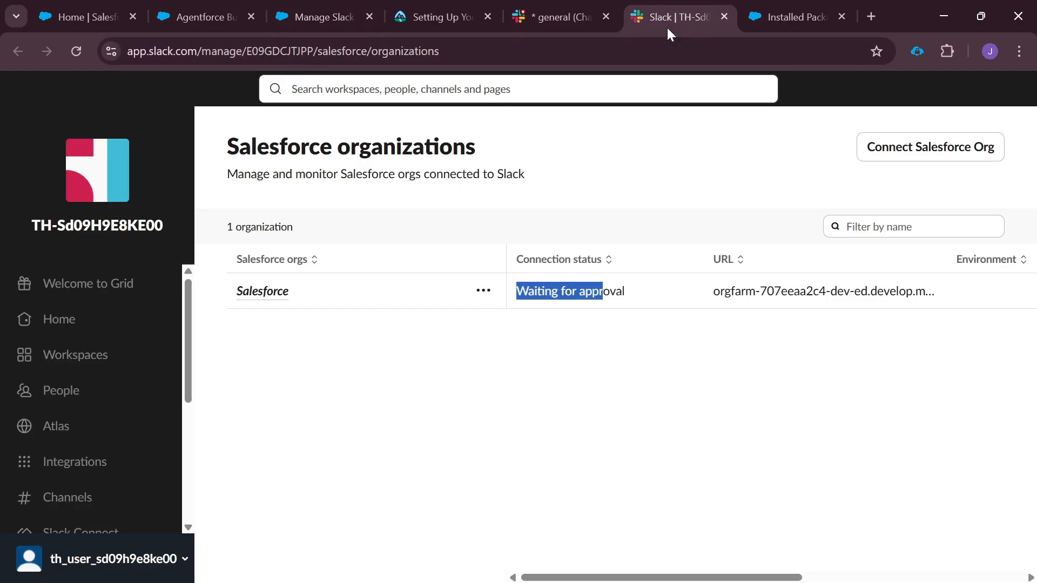
pyautogui.click(76, 51)
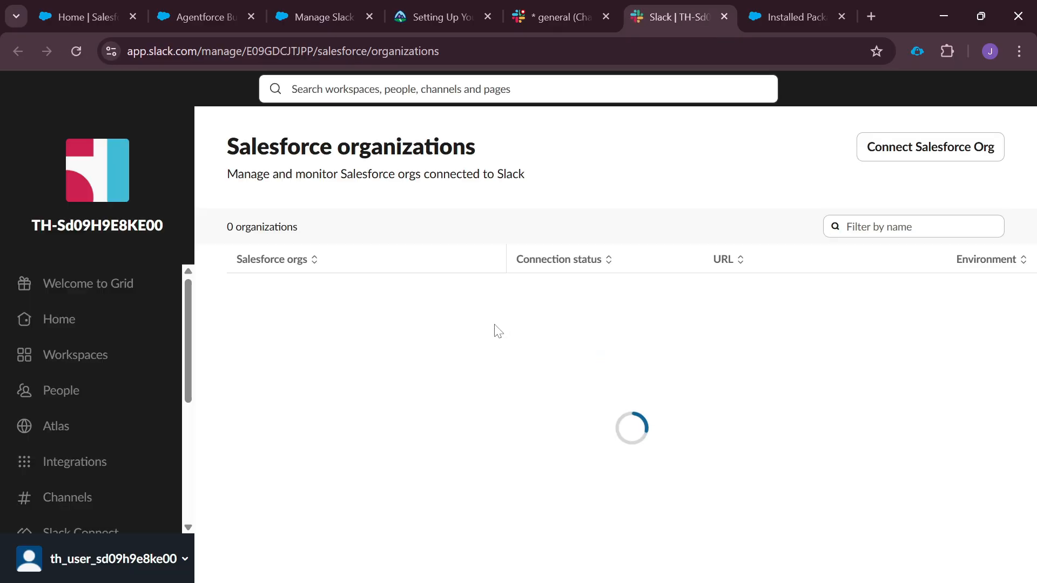
pyautogui.moveTo(517, 341); pyautogui.dragTo(611, 368)
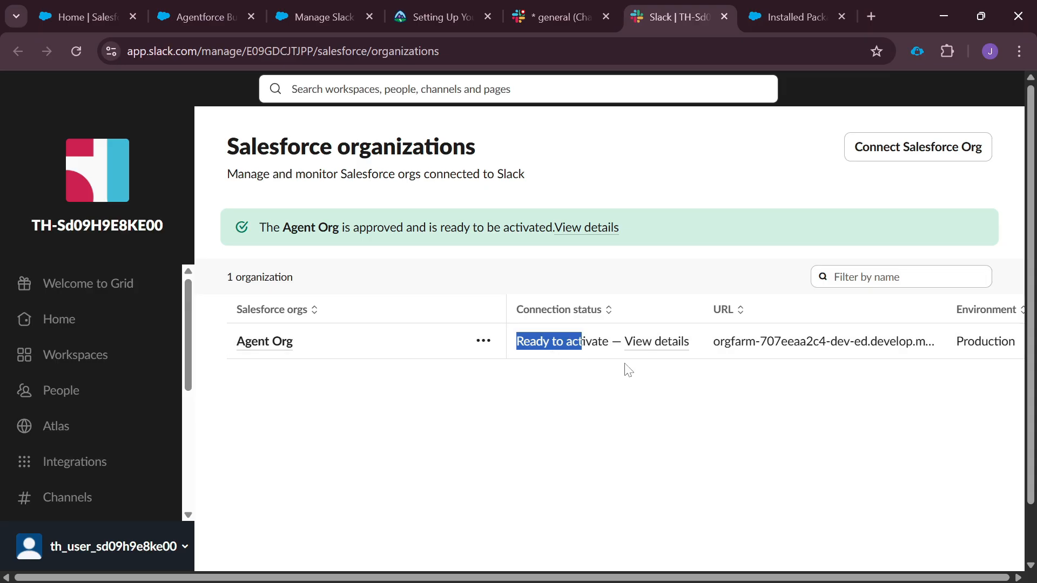
pyautogui.click(655, 346)
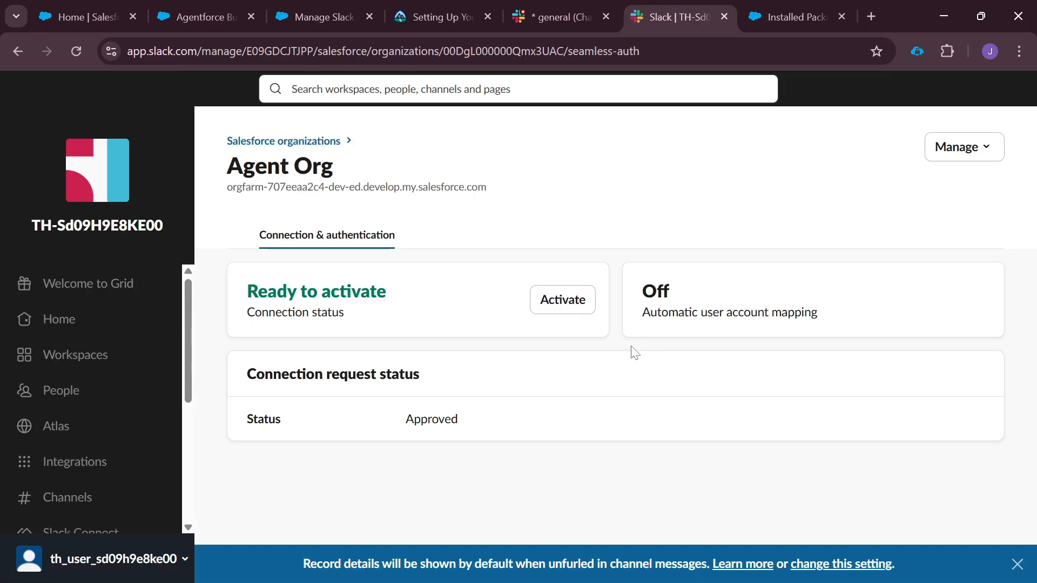
pyautogui.click(562, 300)
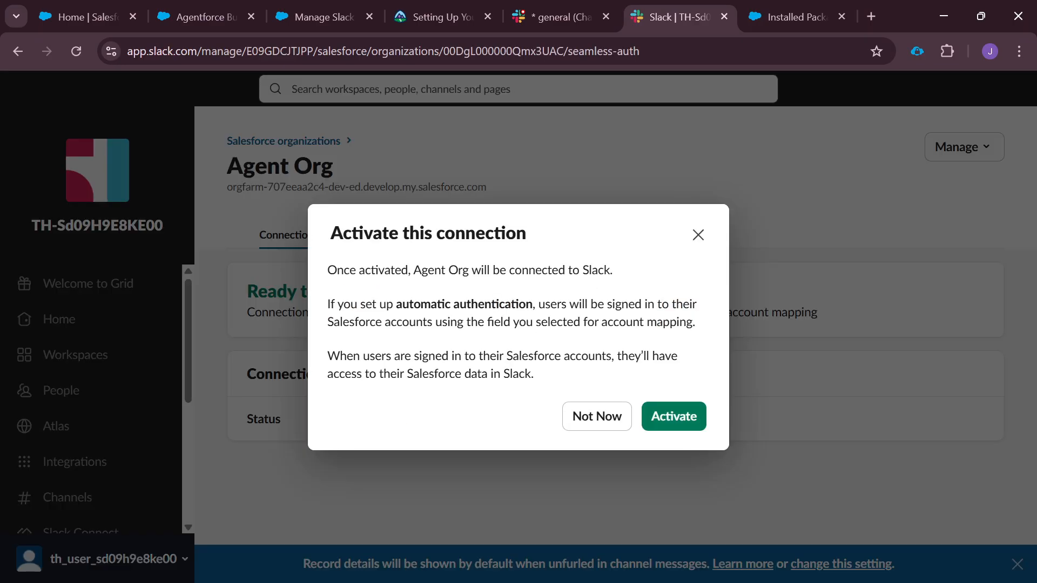
pyautogui.click(685, 412)
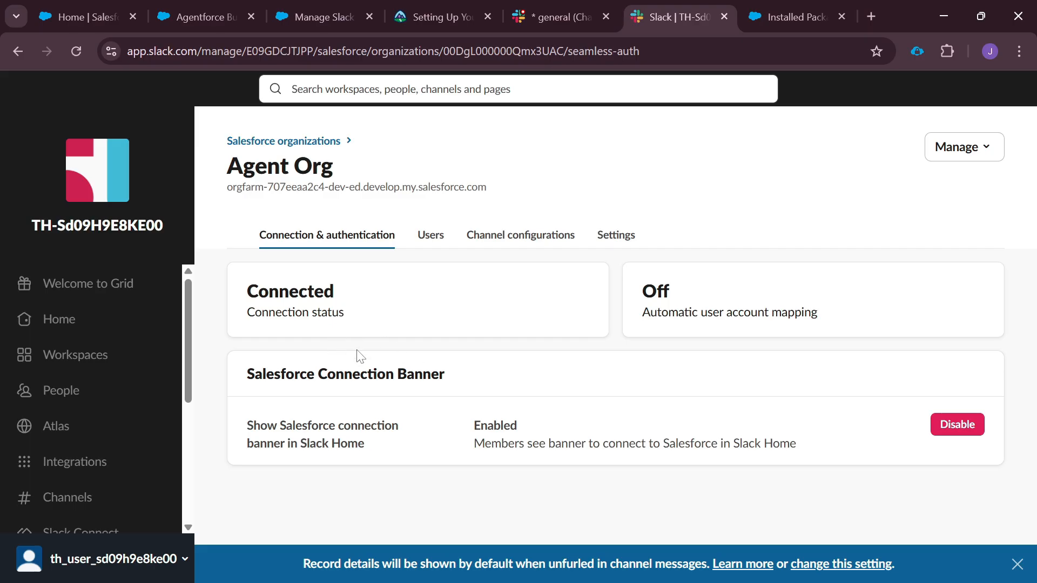
# Return to Manage Slack Connection in Salesforce Setup, reload the page and check the connection status.
pyautogui.click(310, 16)
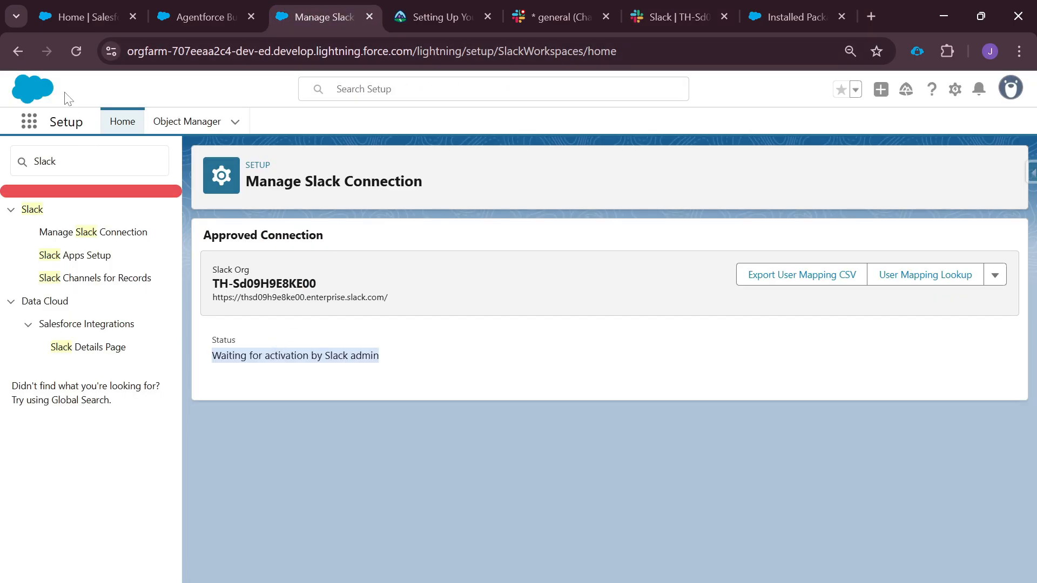
pyautogui.click(75, 51)
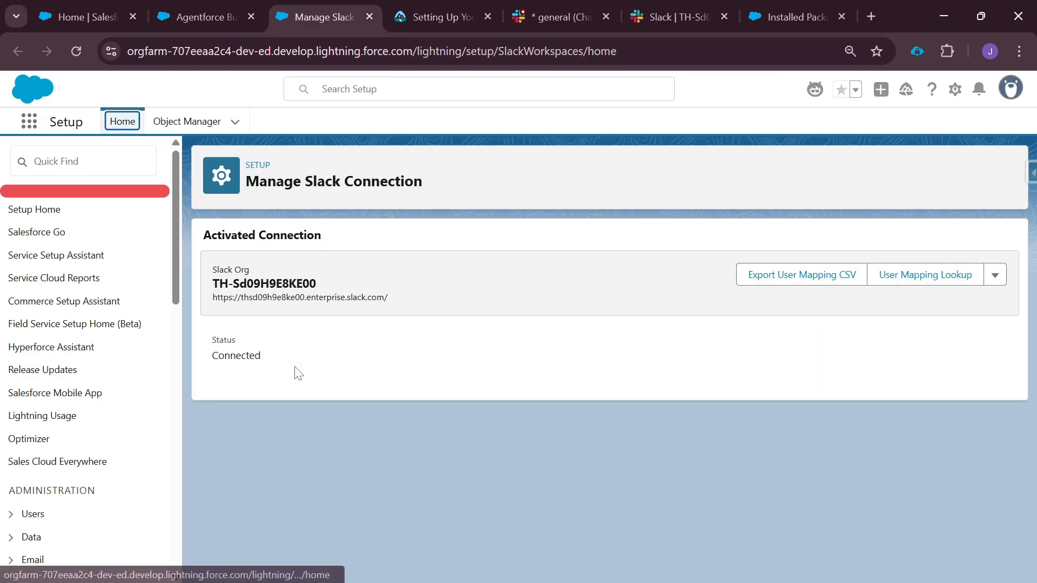
pyautogui.moveTo(278, 369); pyautogui.dragTo(218, 354)
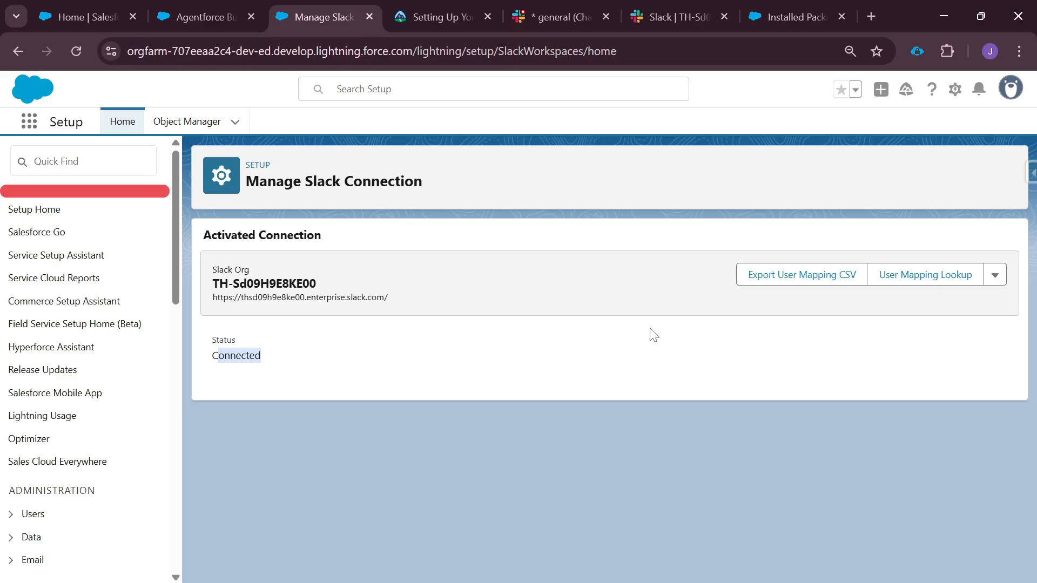
# On the Agent Org administration page in Slack, individually add your own Slack user and grant access to the org.
pyautogui.click(661, 18)
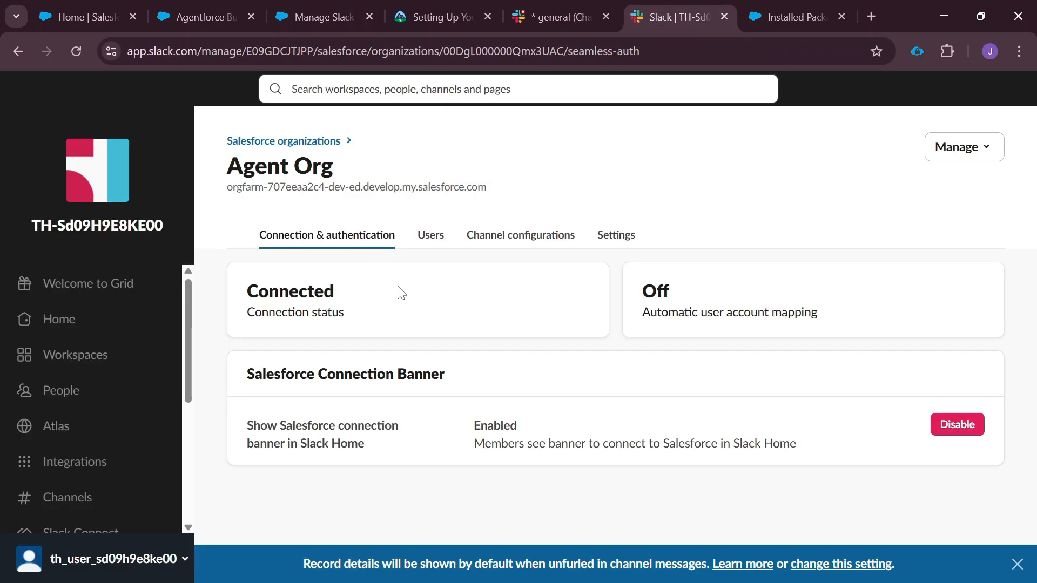
pyautogui.click(430, 236)
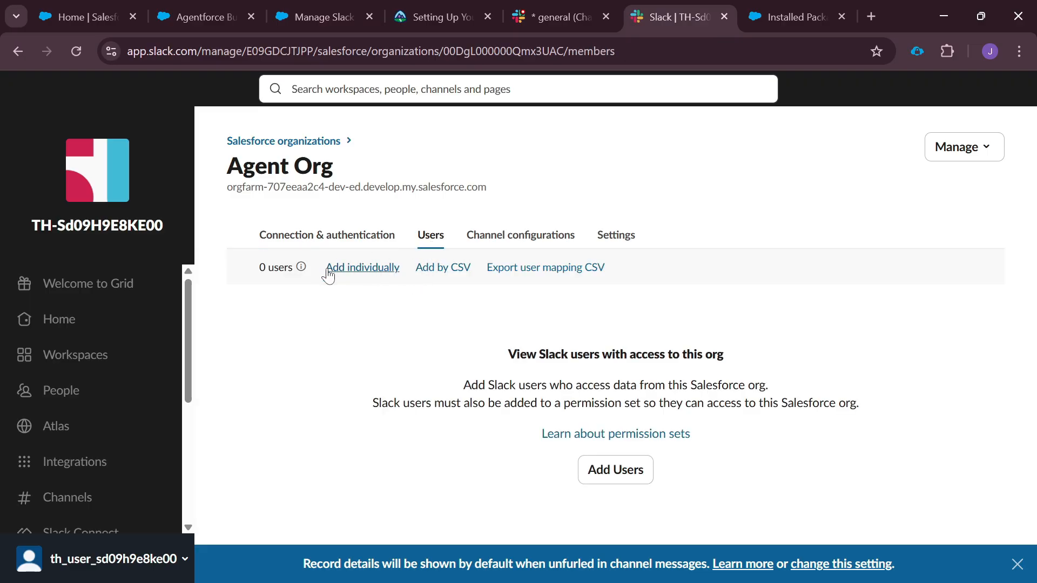
pyautogui.click(350, 268)
pyautogui.click(431, 240)
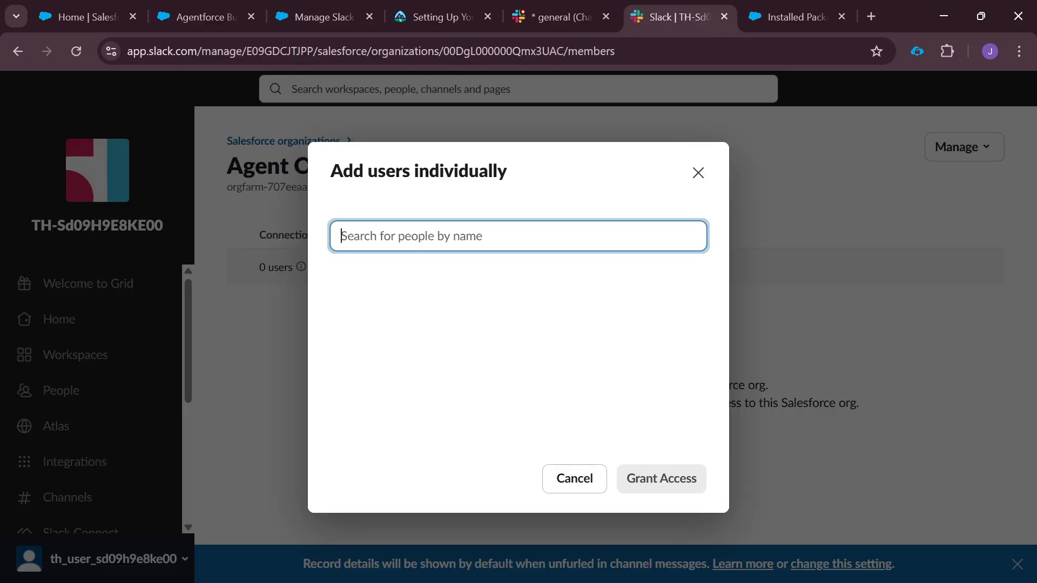
pyautogui.write('T')
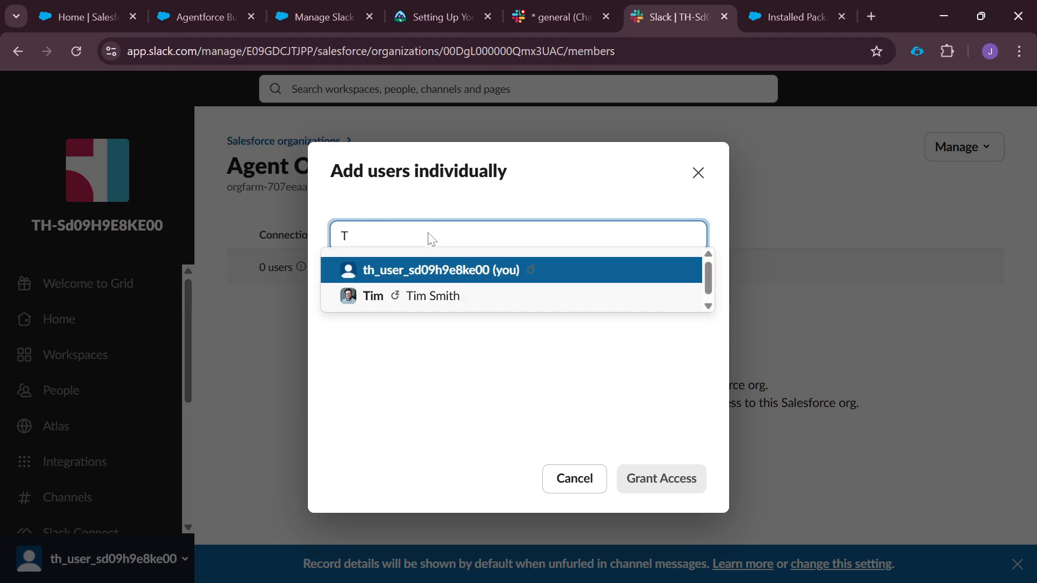
pyautogui.click(435, 272)
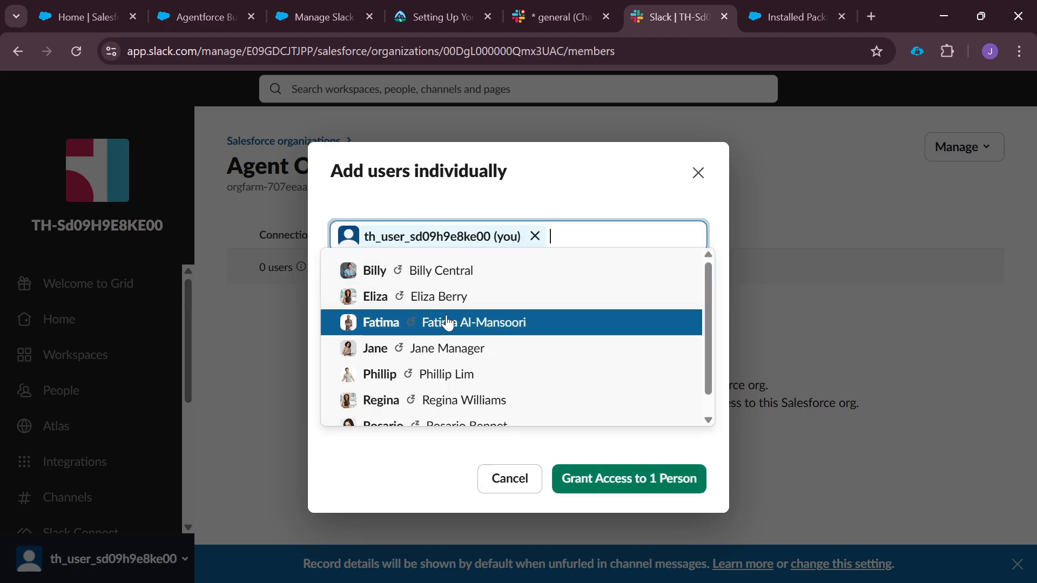
pyautogui.click(634, 479)
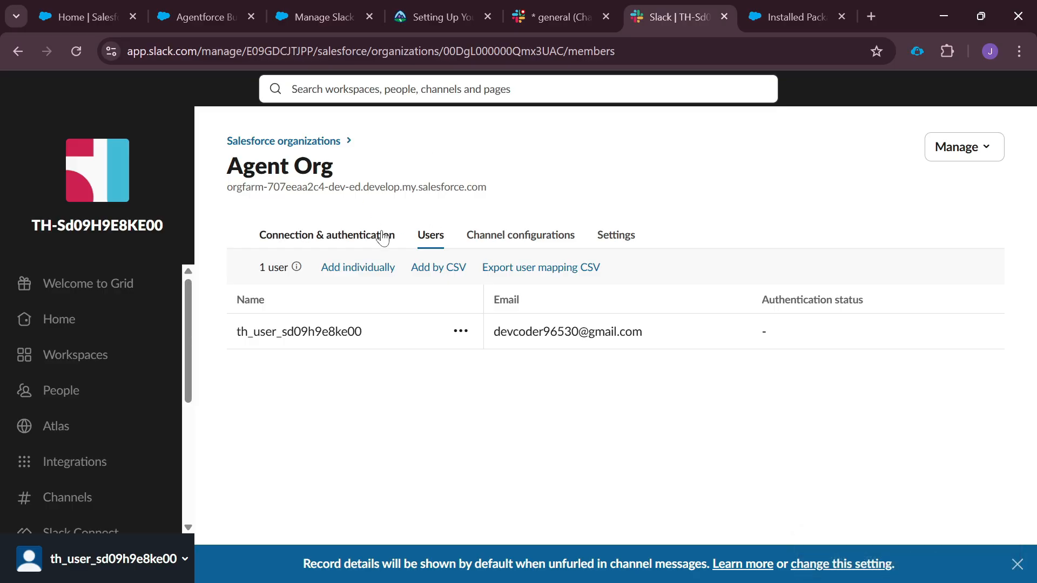
# Switch to the Slack workspace, reload it and check the connected org's name on the Slack administration page.
pyautogui.click(553, 17)
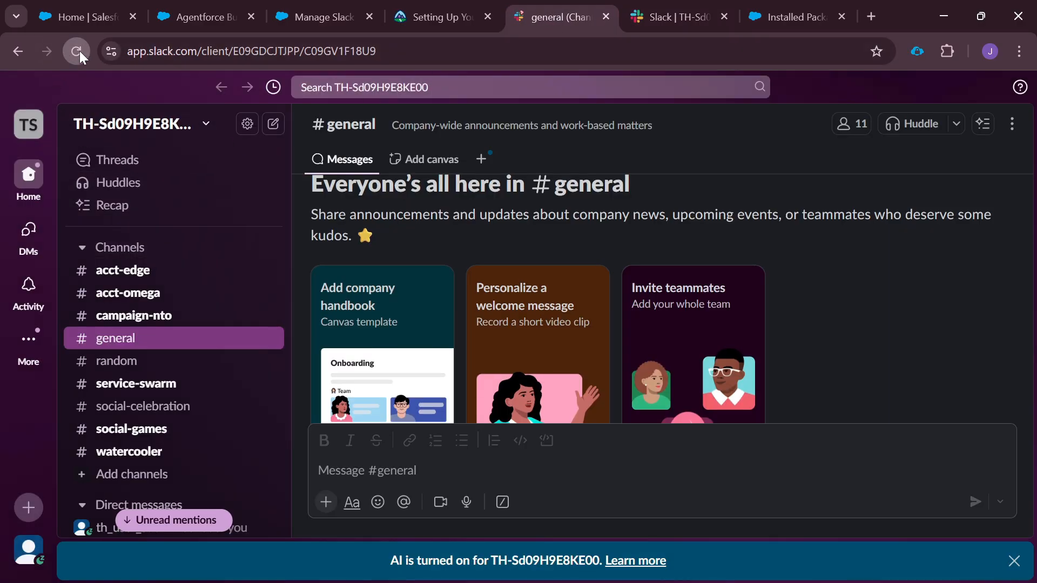
pyautogui.click(77, 51)
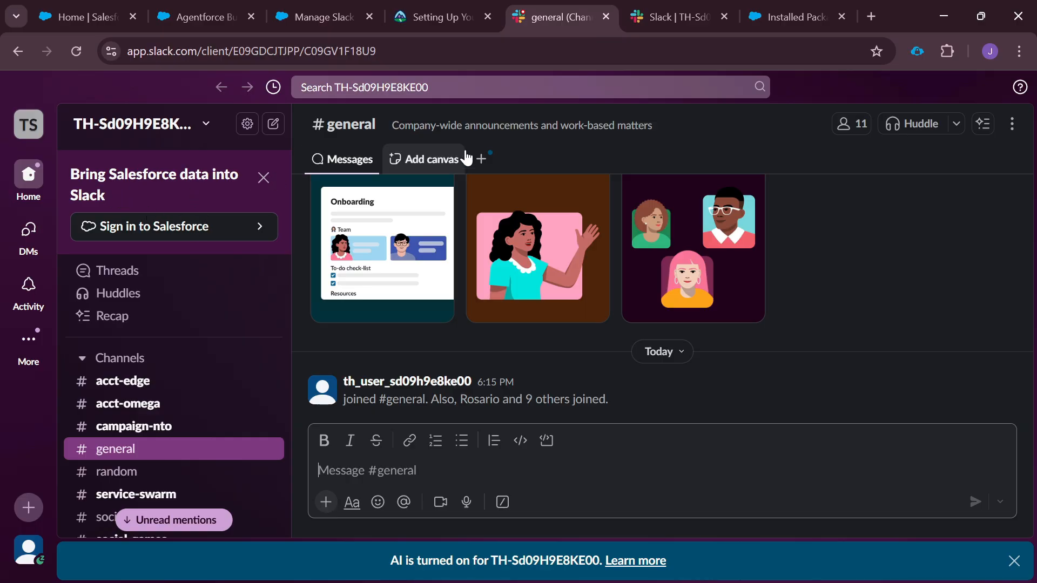
pyautogui.click(672, 17)
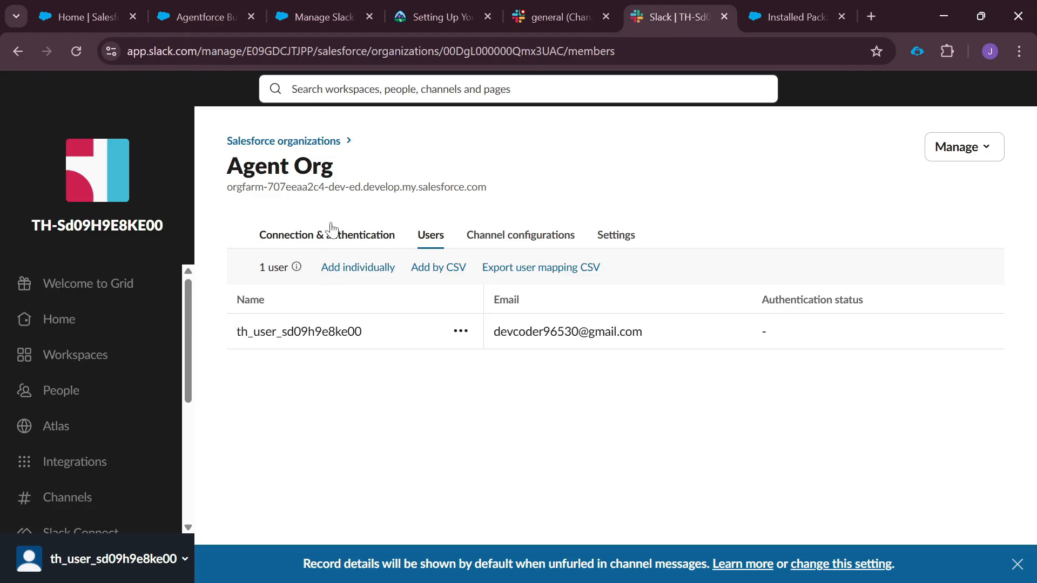
pyautogui.moveTo(337, 167); pyautogui.dragTo(243, 166)
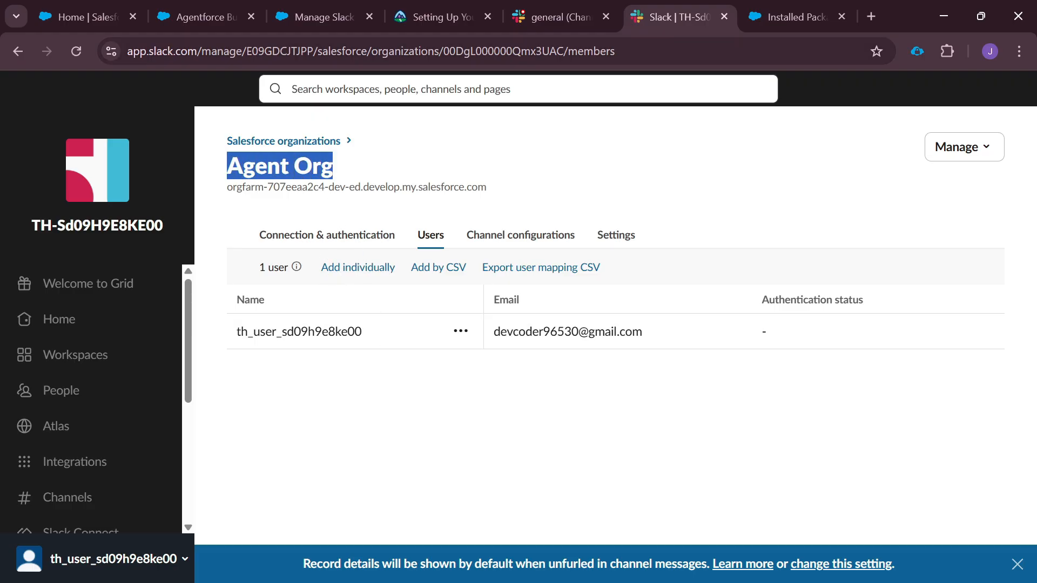
# In the Slack workspace, start the Salesforce sign-in for Agent Org, maximize the authorization window and continue to Salesforce.
pyautogui.click(545, 17)
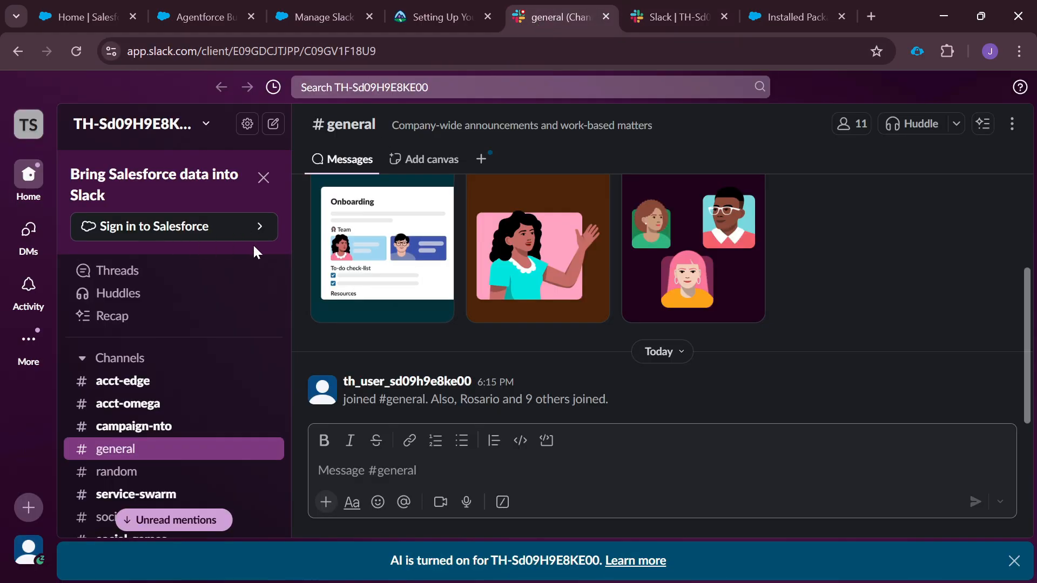
pyautogui.click(181, 227)
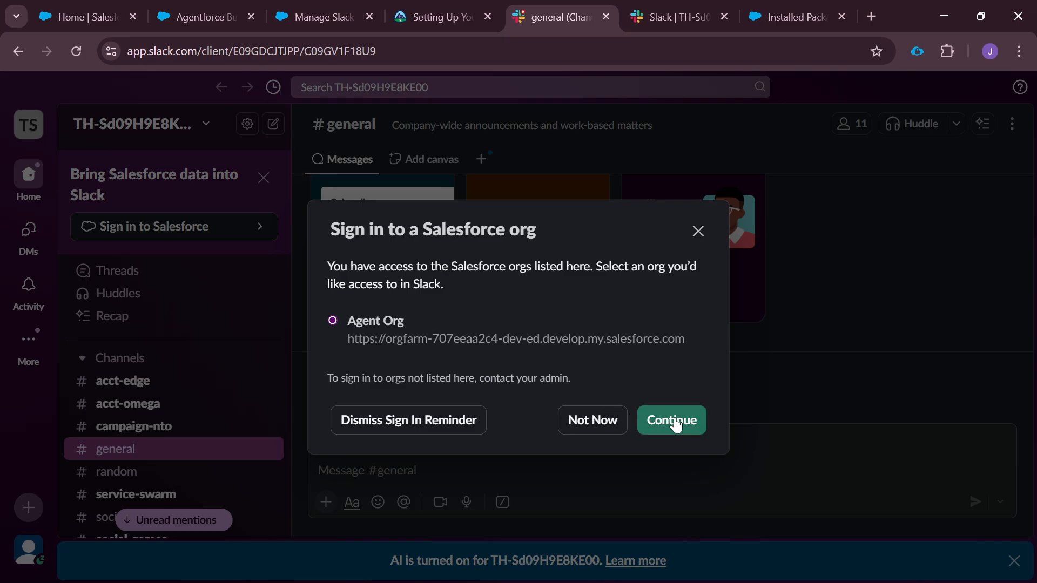
pyautogui.click(673, 422)
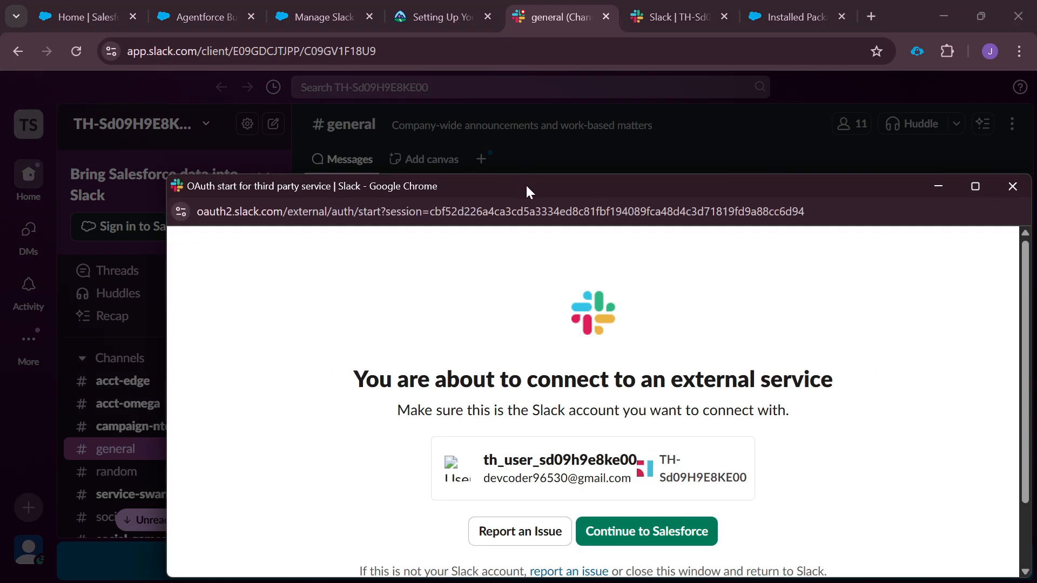
pyautogui.doubleClick(526, 184)
pyautogui.click(573, 366)
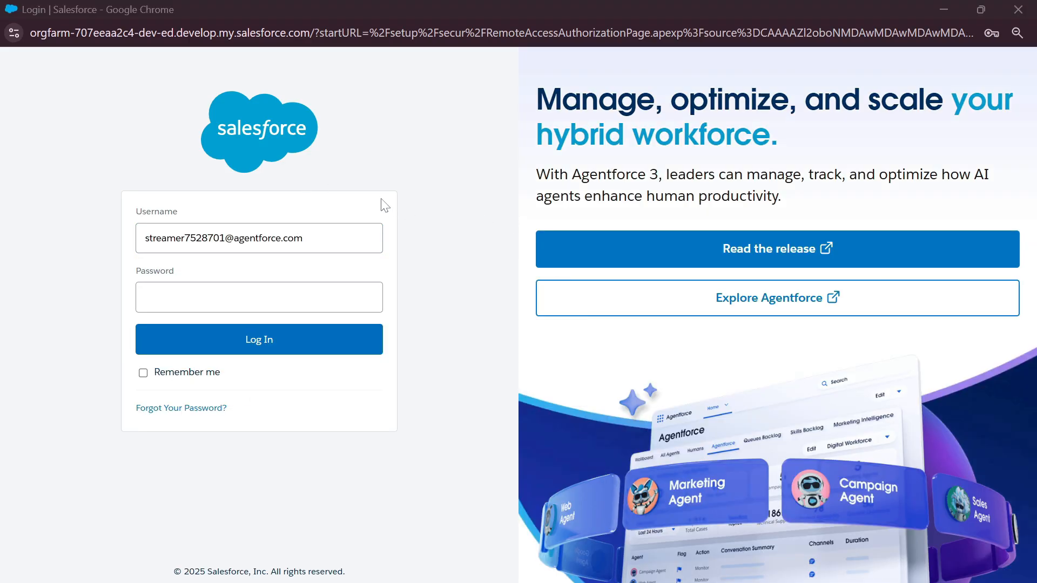
# Replace the prefilled username with the Agentforce org's username, paste the account password and log in to Salesforce.
pyautogui.click(330, 238)
pyautogui.hotkey('ctrl', 'a')
pyautogui.hotkey('ctrl', 'v')
pyautogui.click(390, 153)
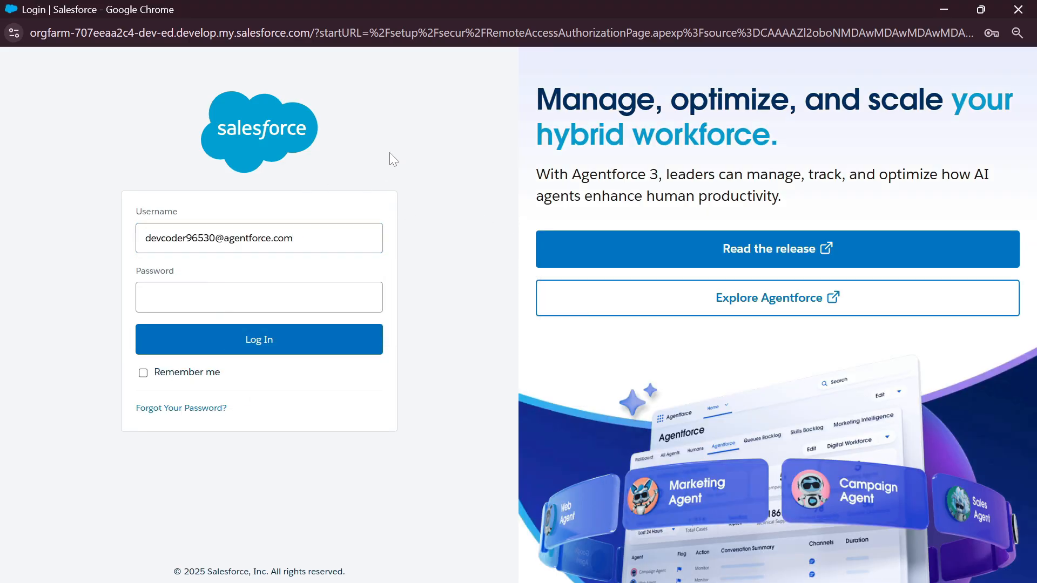
pyautogui.hotkey('alt', 'Tab')
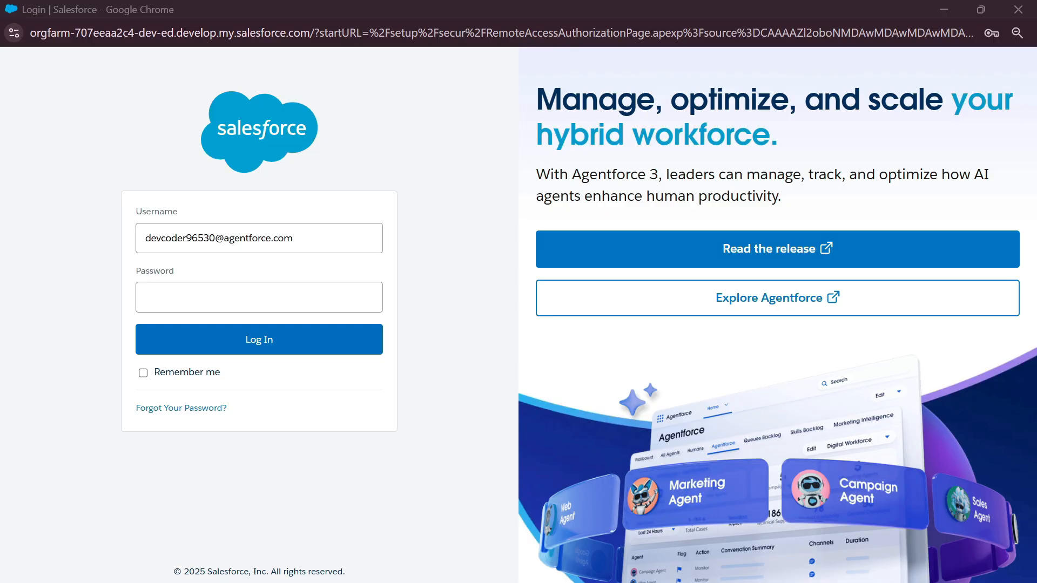
pyautogui.click(296, 297)
pyautogui.hotkey('ctrl', 'v')
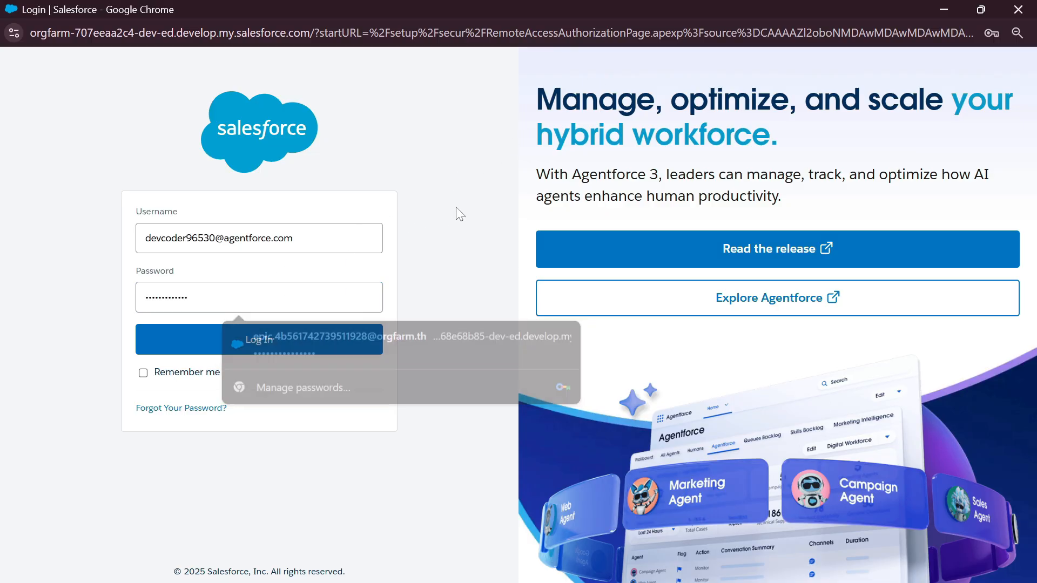
pyautogui.click(314, 341)
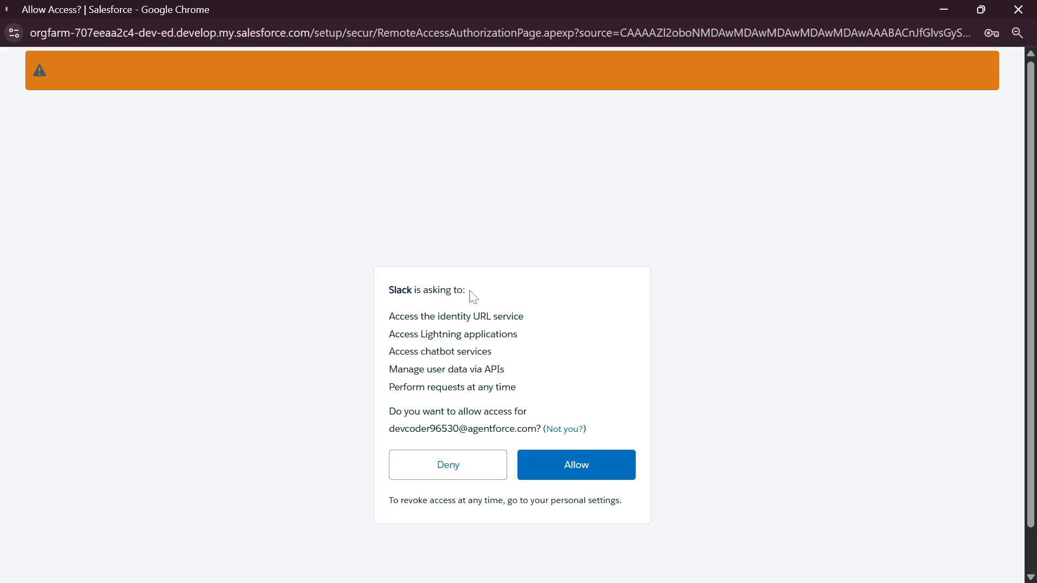
# Allow Slack to access the Salesforce account, close the authorization window and reload the Slack workspace.
pyautogui.click(573, 472)
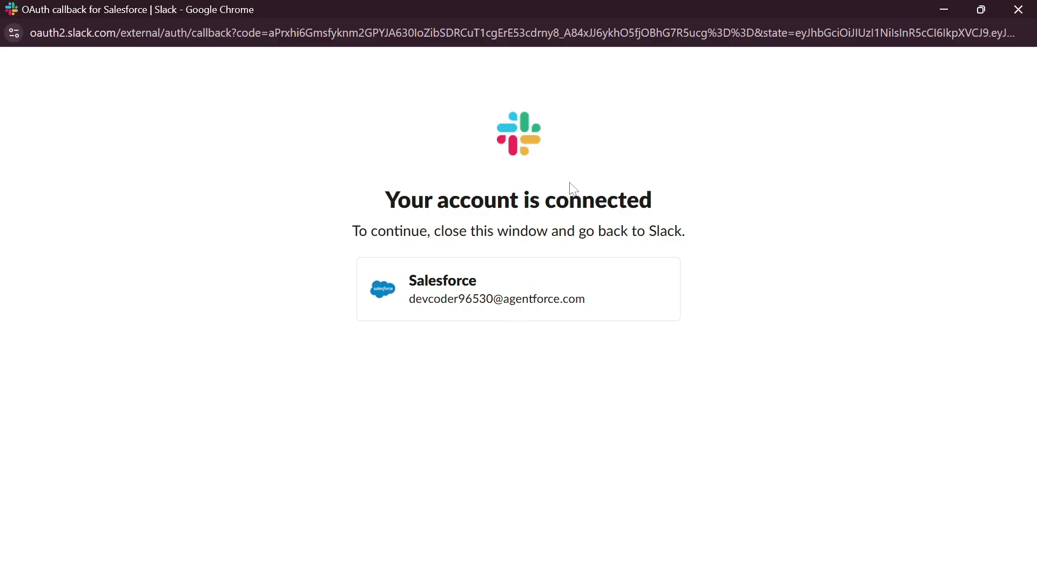
pyautogui.click(1018, 9)
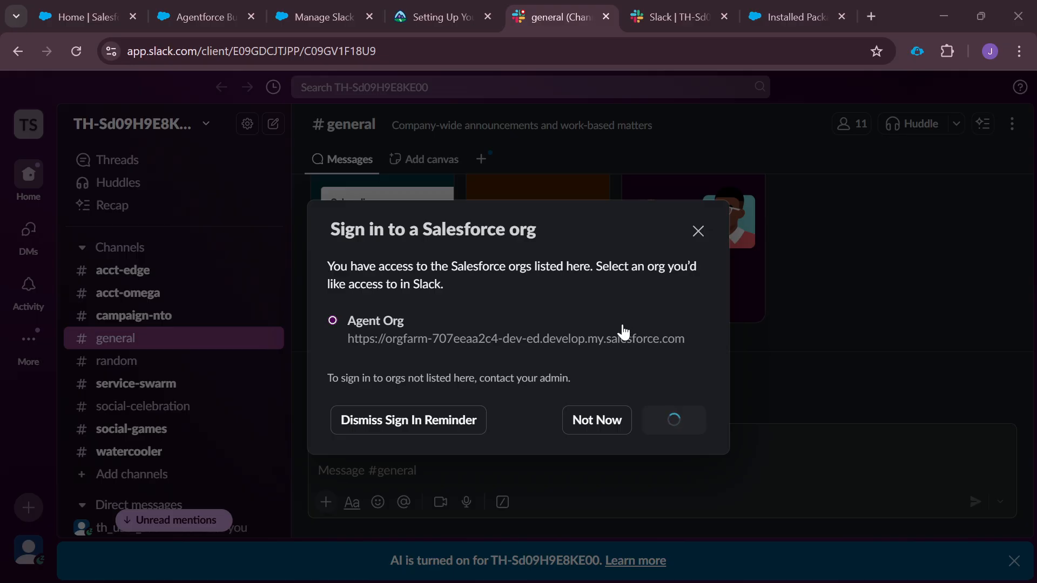
pyautogui.click(74, 53)
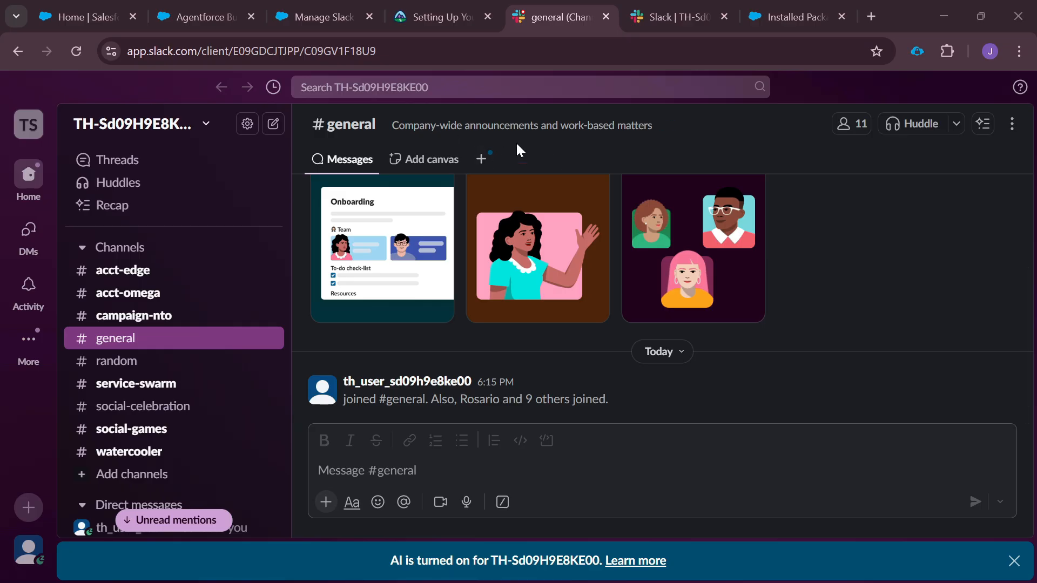
# Switch to the Agentforce Builder, restart the conversation preview and ask Deal Agent for the status of an order by its number.
pyautogui.click(200, 24)
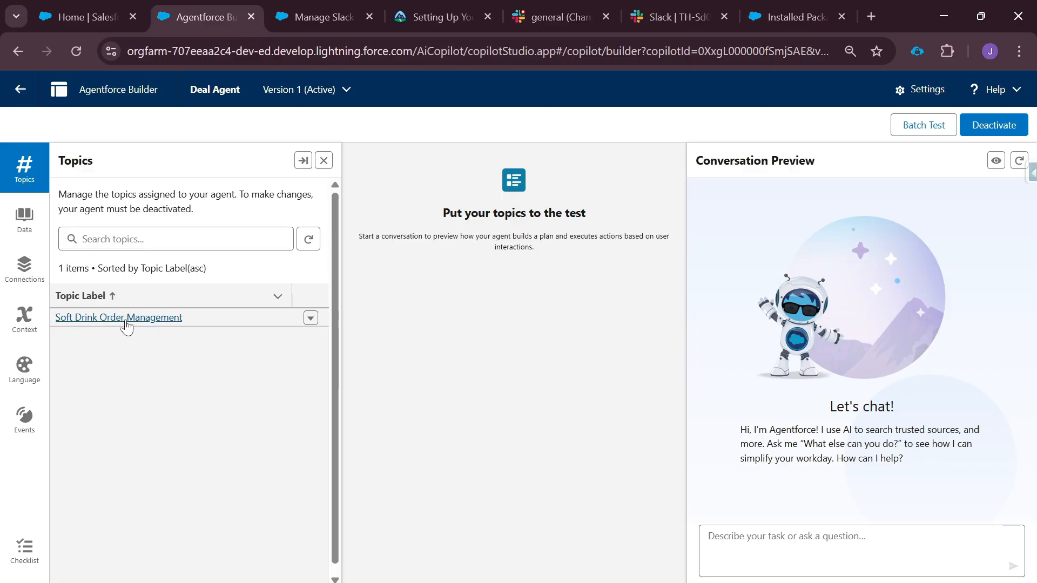
pyautogui.click(1019, 161)
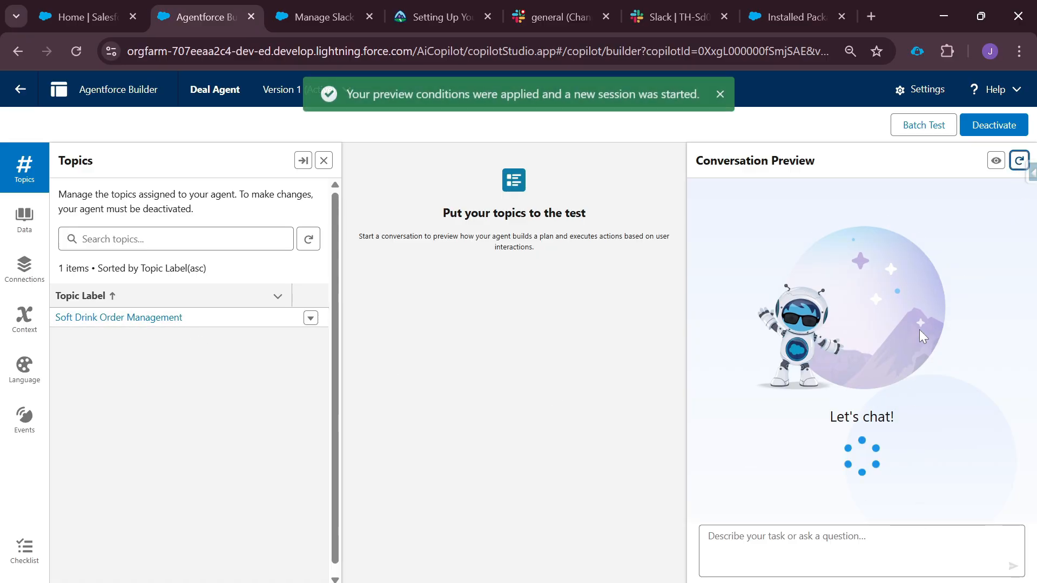
pyautogui.write('What ')
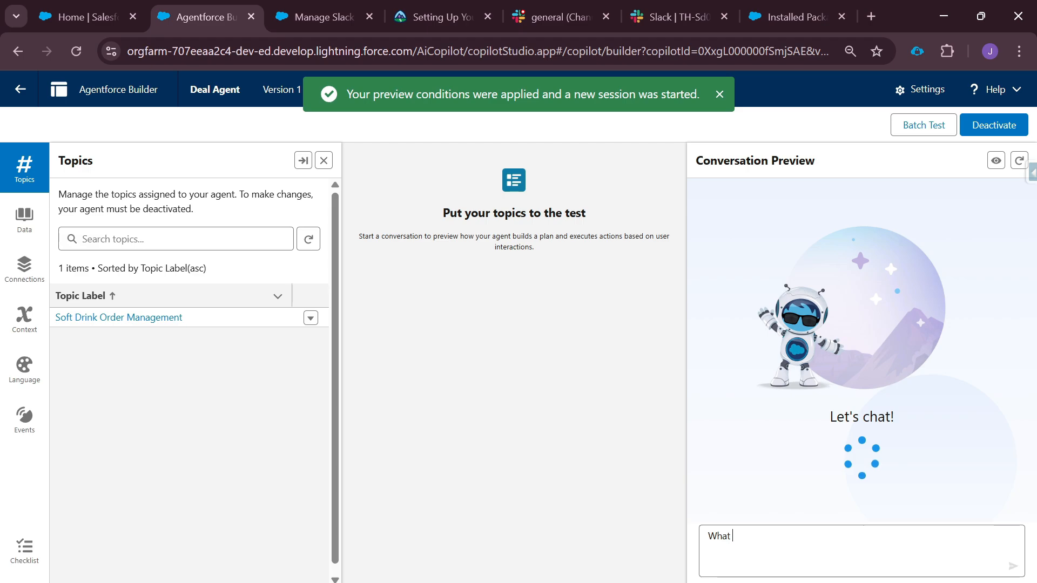
pyautogui.write('is The status of Order 200')
pyautogui.press('Return')
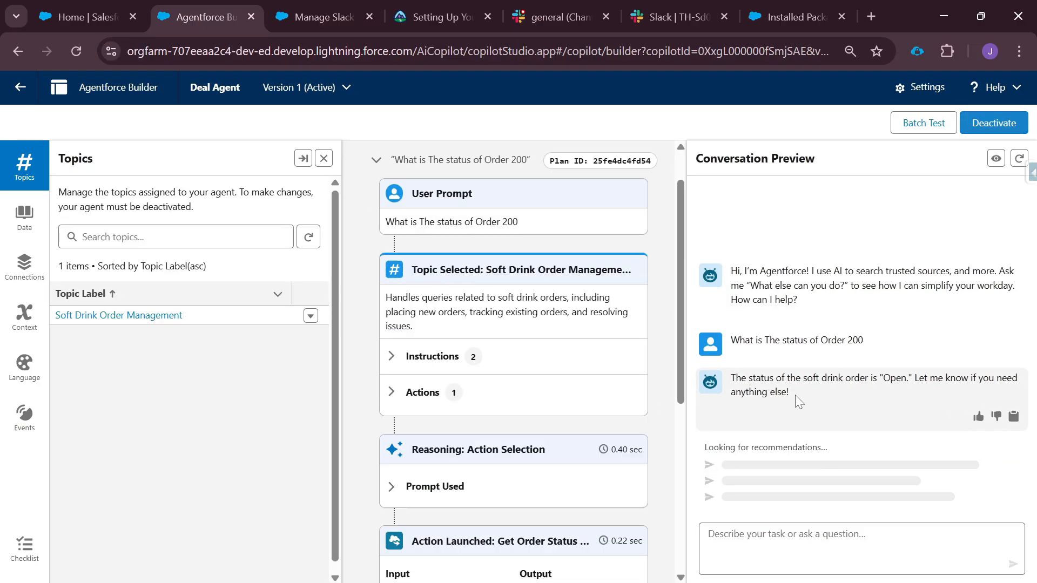
pyautogui.moveTo(730, 384); pyautogui.dragTo(859, 369)
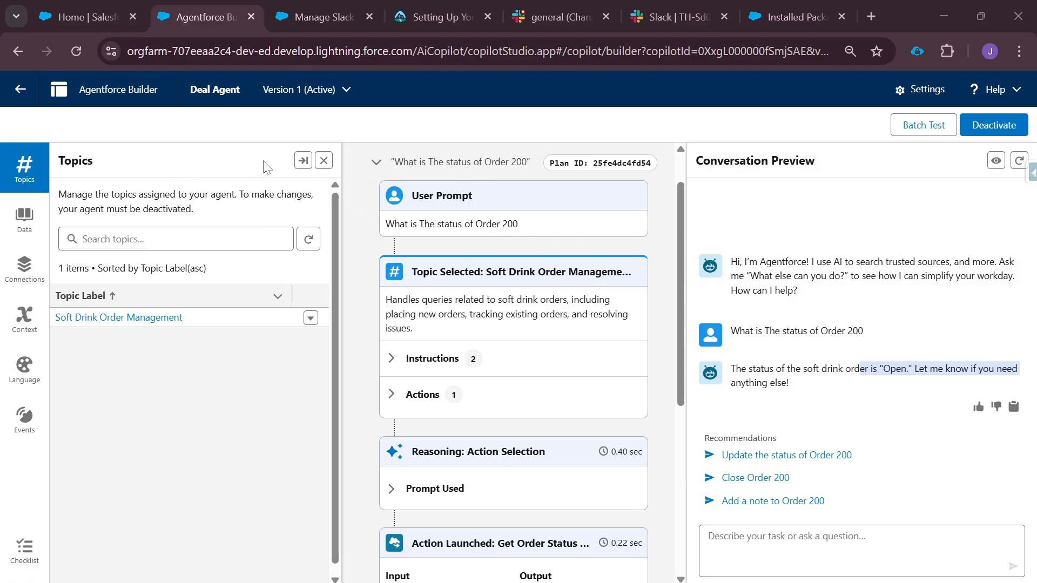
# In the agent's connections, start adding an external app connection of type API.
pyautogui.click(32, 275)
pyautogui.moveTo(129, 476); pyautogui.dragTo(69, 470)
pyautogui.click(651, 478)
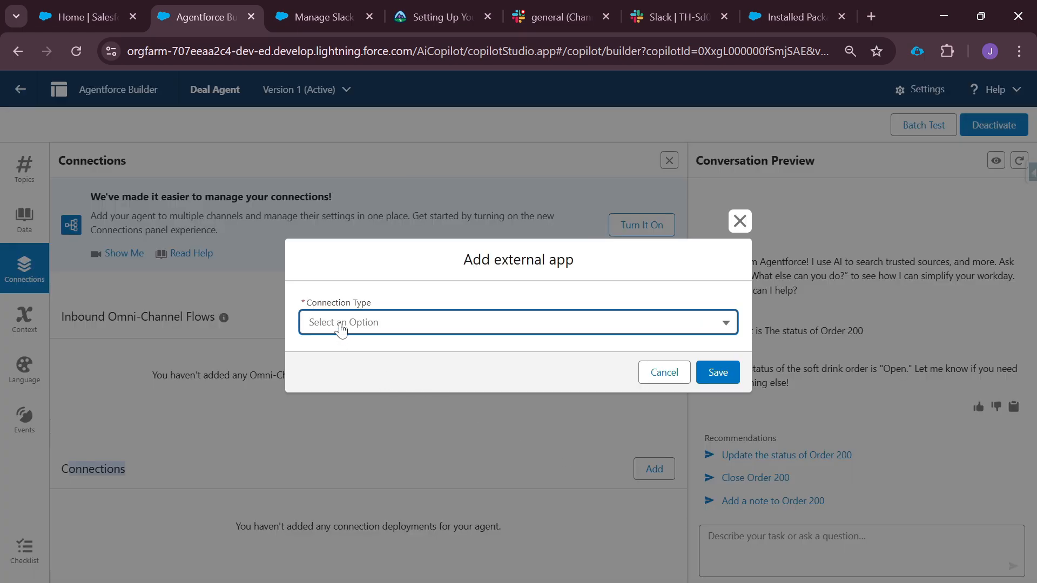
pyautogui.click(343, 323)
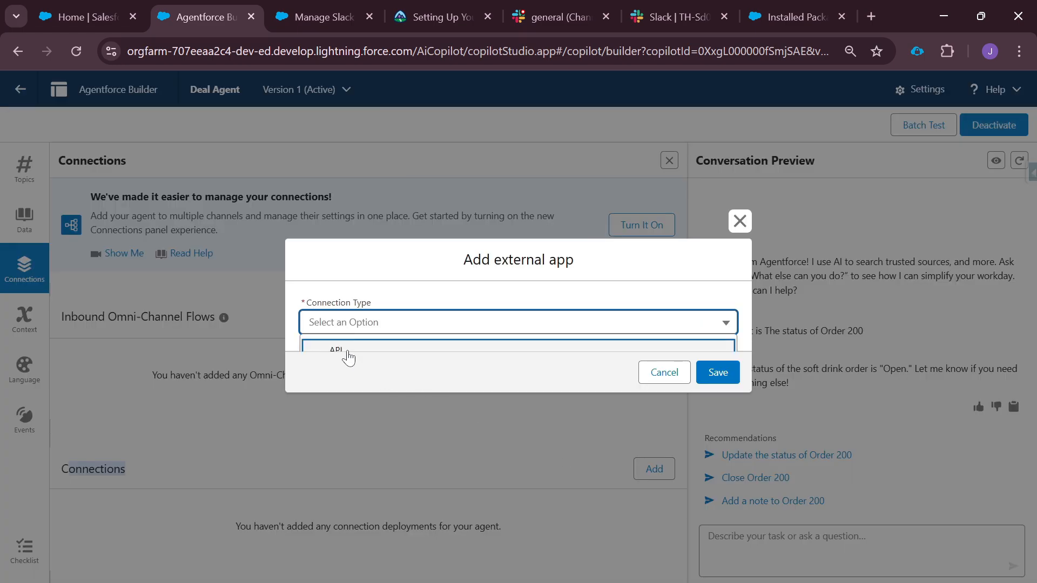
pyautogui.click(347, 352)
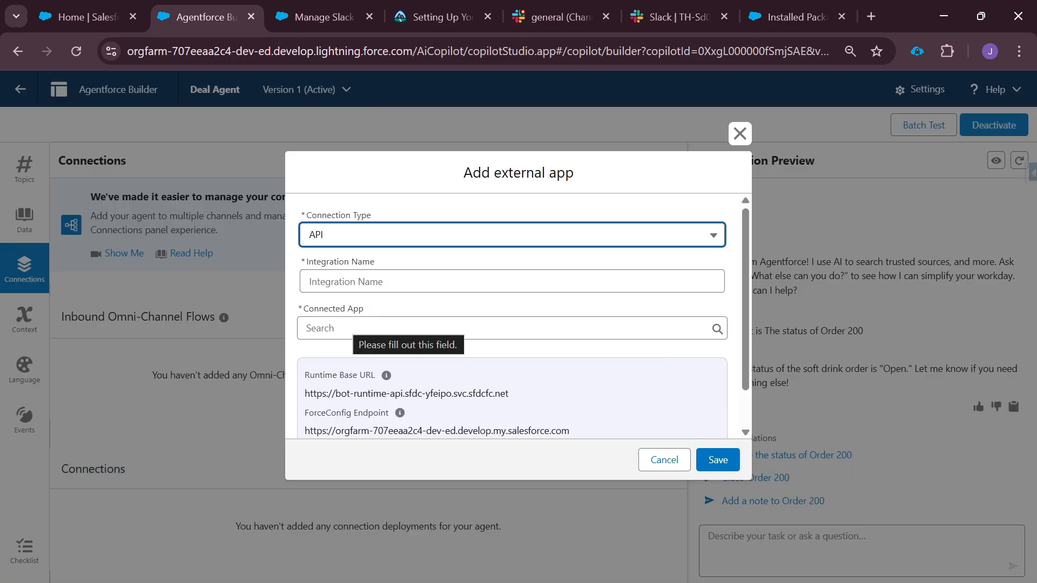
# Name the integration SlackIntegration, choose Slack as the connected app and save the connection.
pyautogui.click(357, 282)
pyautogui.write('SlackIntegration')
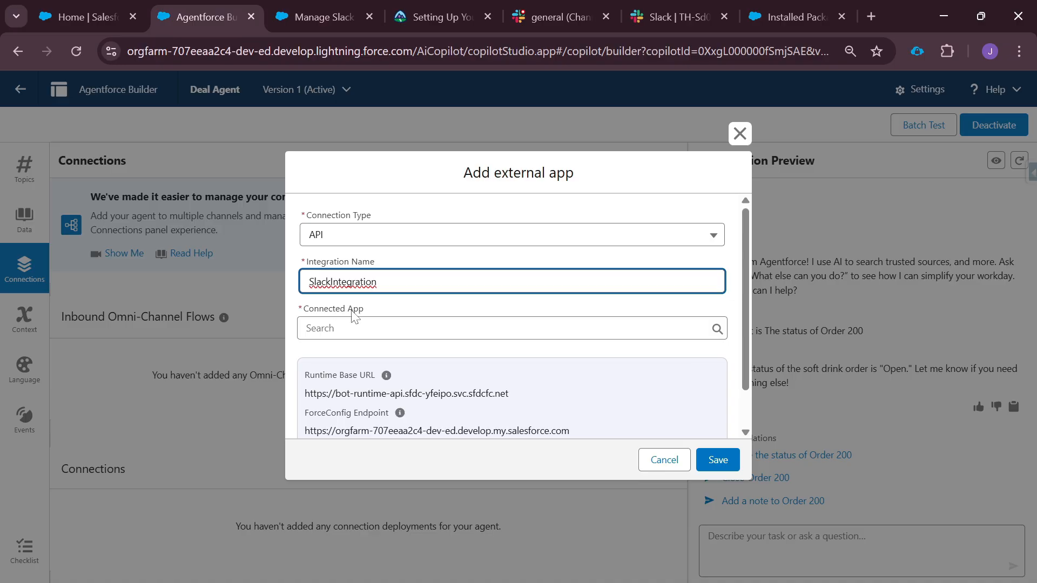
pyautogui.click(346, 329)
pyautogui.write('slac')
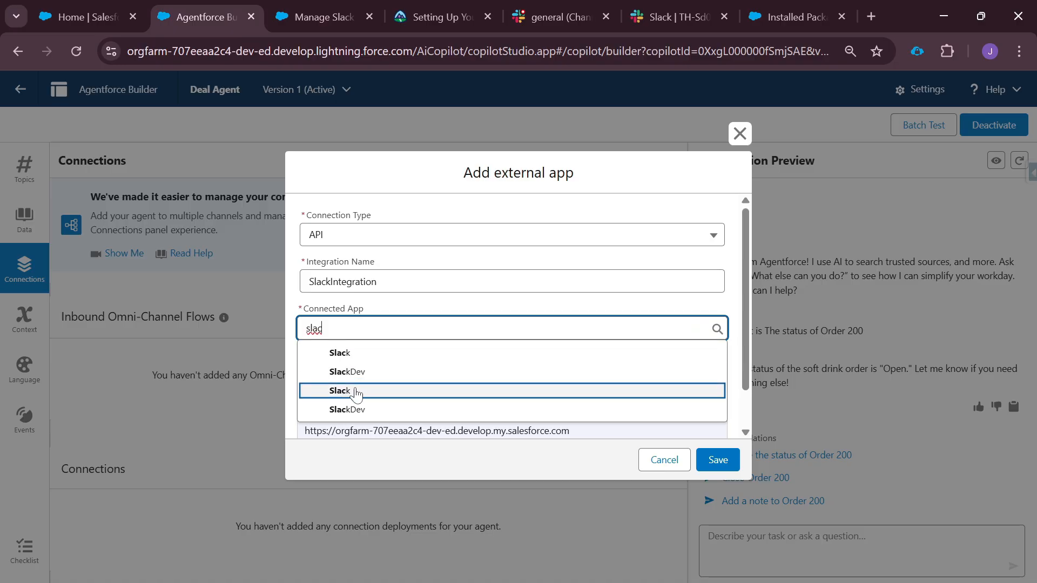
pyautogui.click(343, 391)
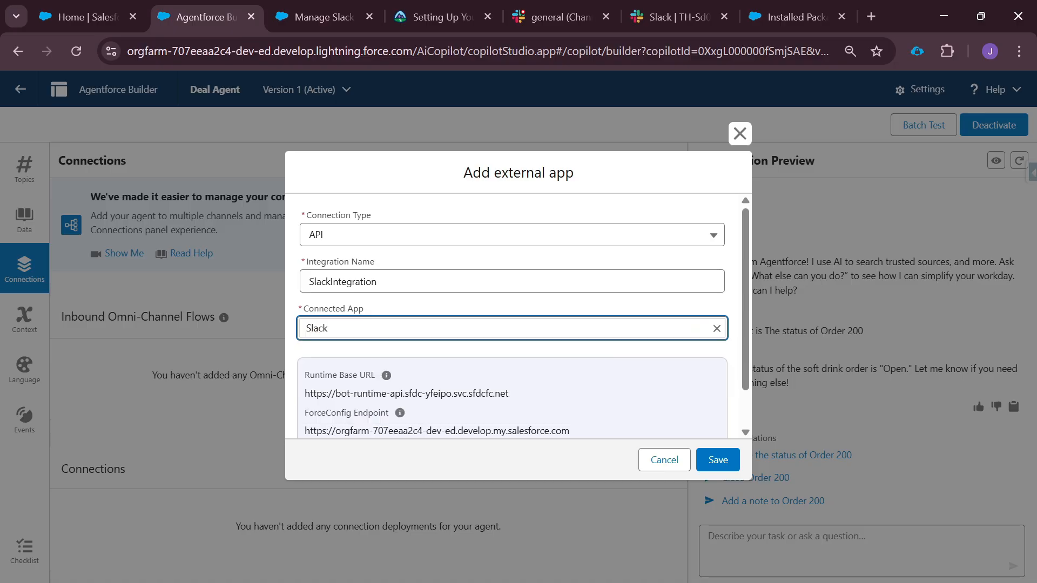
pyautogui.moveTo(341, 330); pyautogui.dragTo(293, 332)
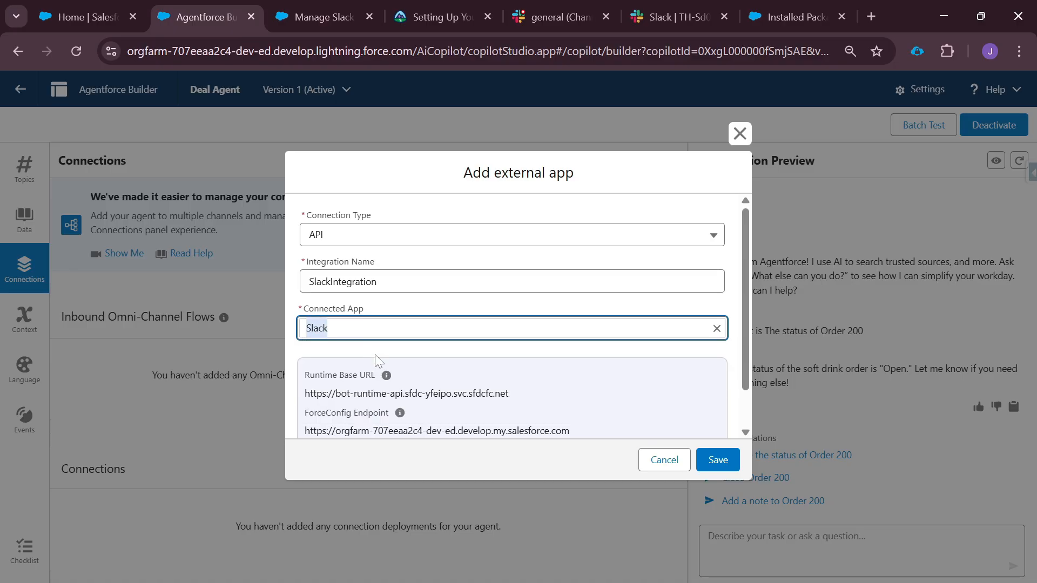
pyautogui.scroll(-1, 631, 420)
pyautogui.click(725, 461)
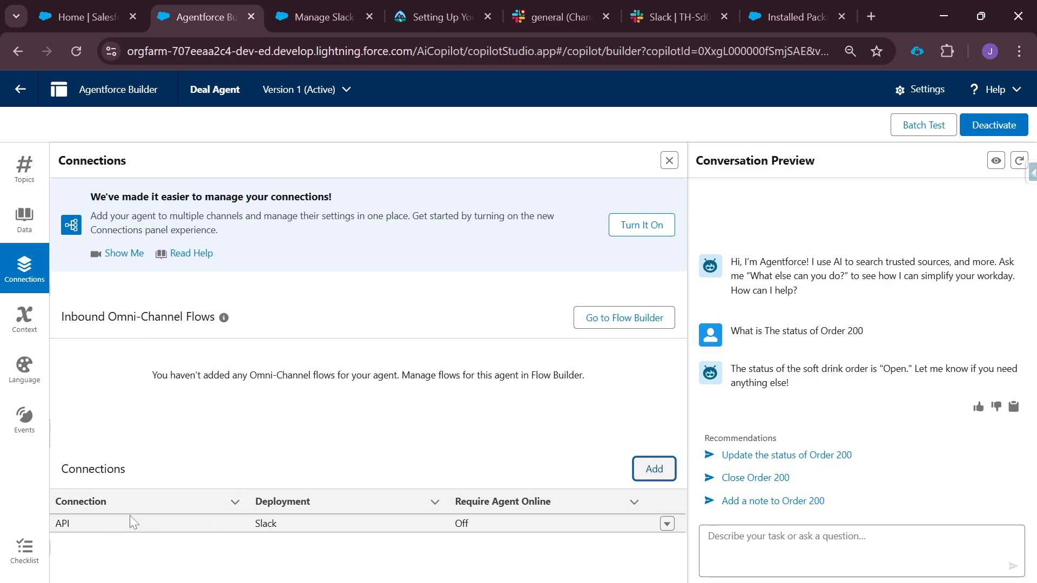
# From the Slack workspace, open the organization settings and go to the Salesforce Agentforce page listing agents that need review.
pyautogui.click(676, 19)
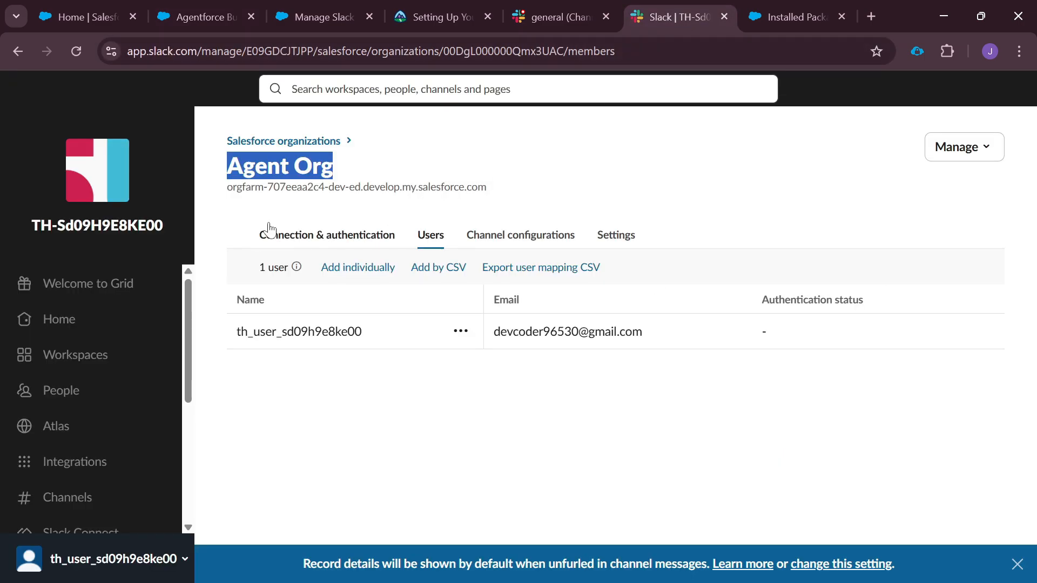
pyautogui.click(555, 12)
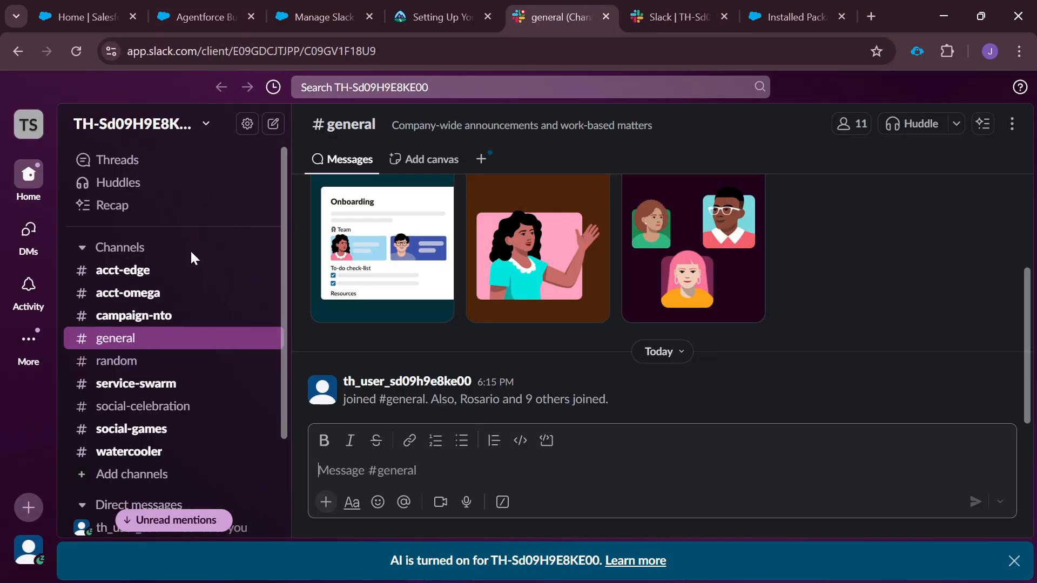
pyautogui.click(167, 123)
pyautogui.moveTo(136, 282)
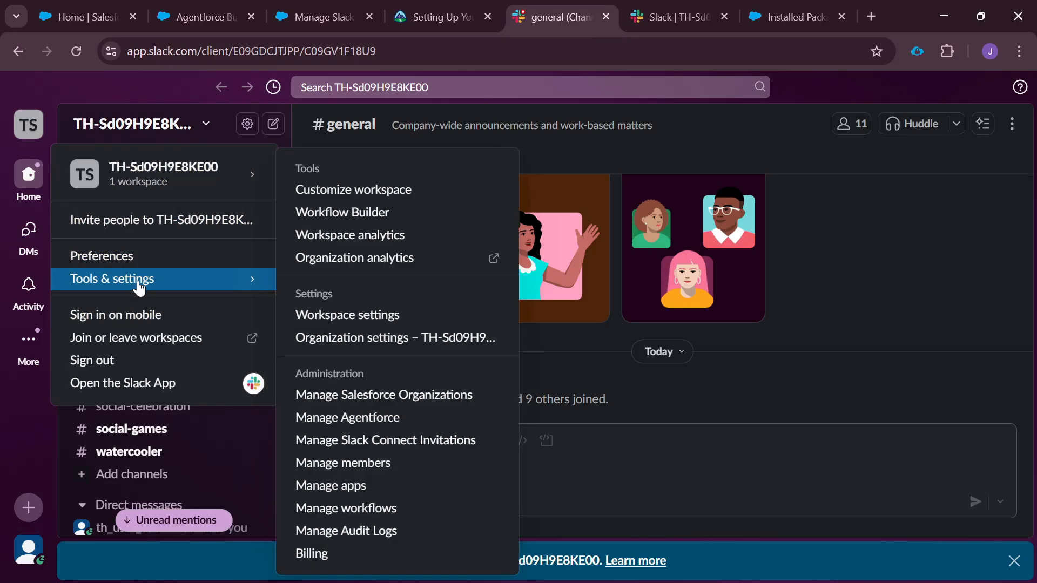
pyautogui.click(379, 344)
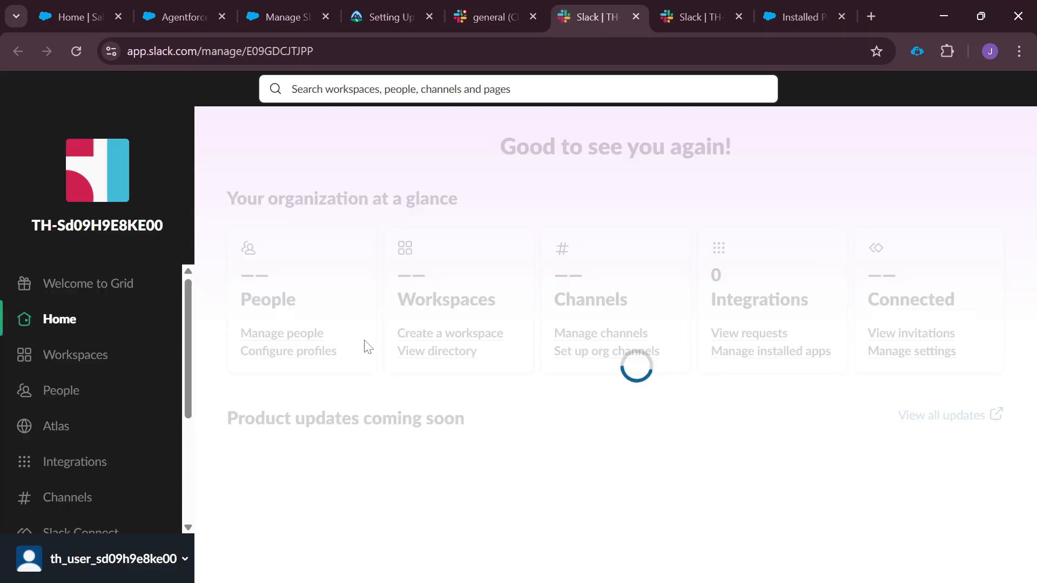
pyautogui.scroll(-4, 65, 372)
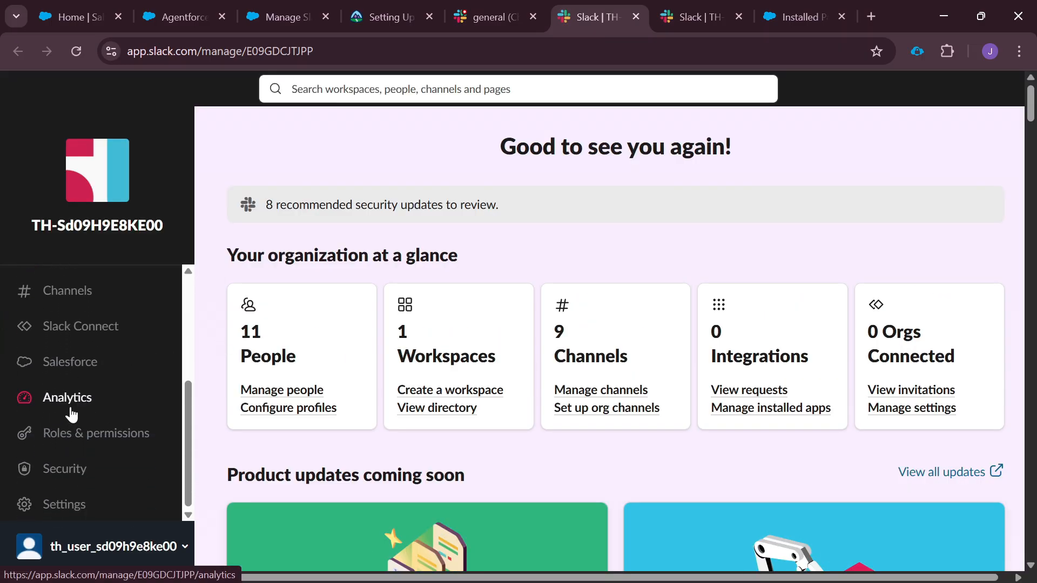
pyautogui.click(68, 362)
pyautogui.scroll(-1, 78, 394)
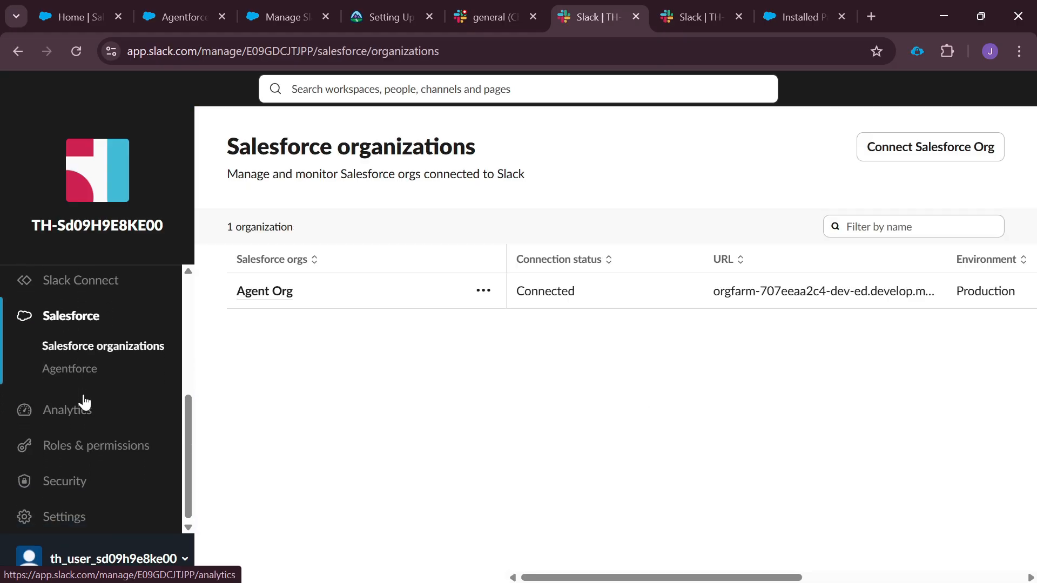
pyautogui.click(72, 373)
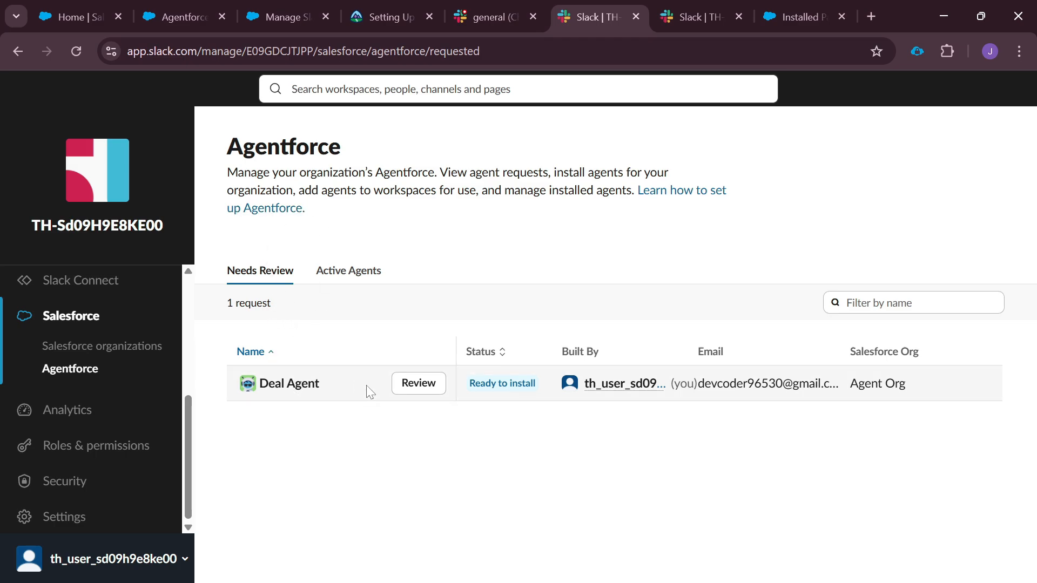
# Review Deal Agent's request, allow its access to the Slack organization and add it to the TH-Sd09H9E8KE00 workspace.
pyautogui.click(426, 390)
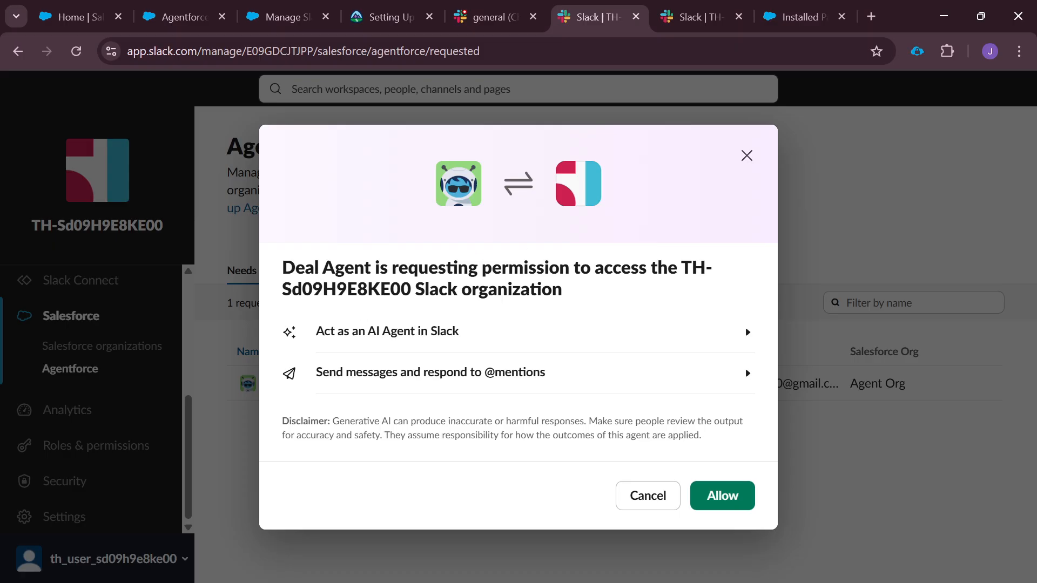
pyautogui.click(724, 497)
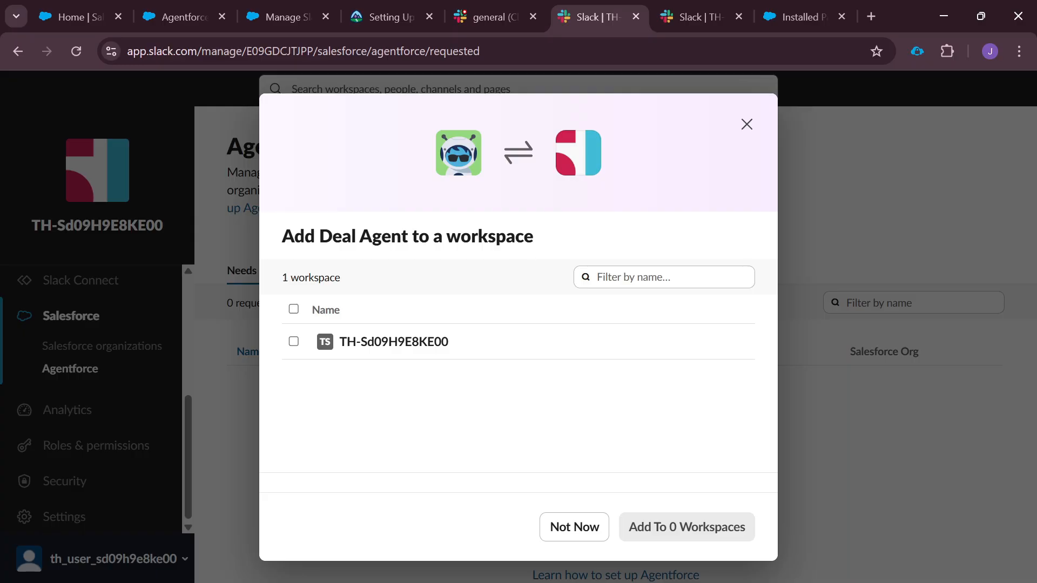
pyautogui.click(294, 341)
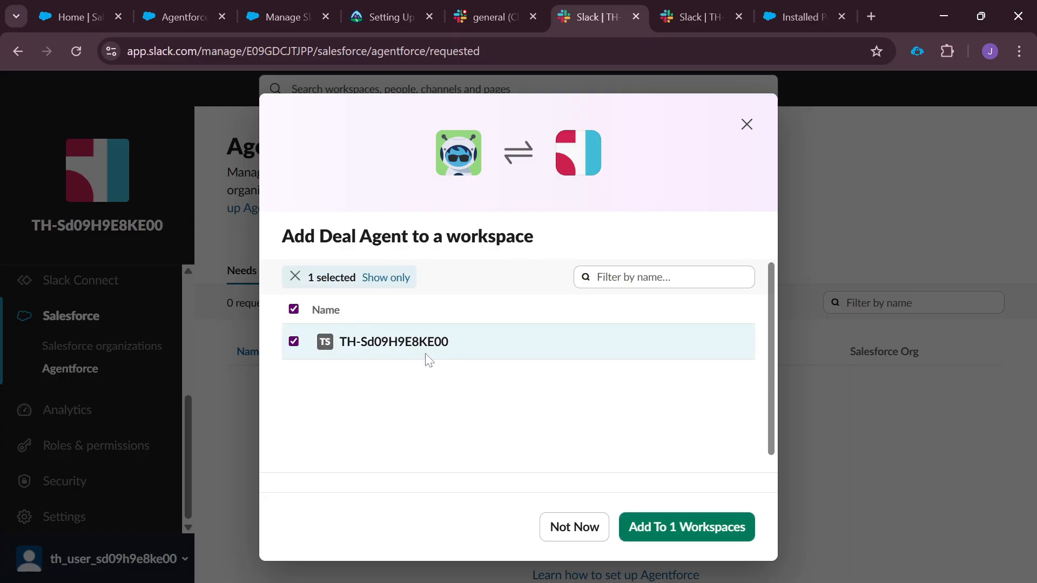
pyautogui.click(689, 532)
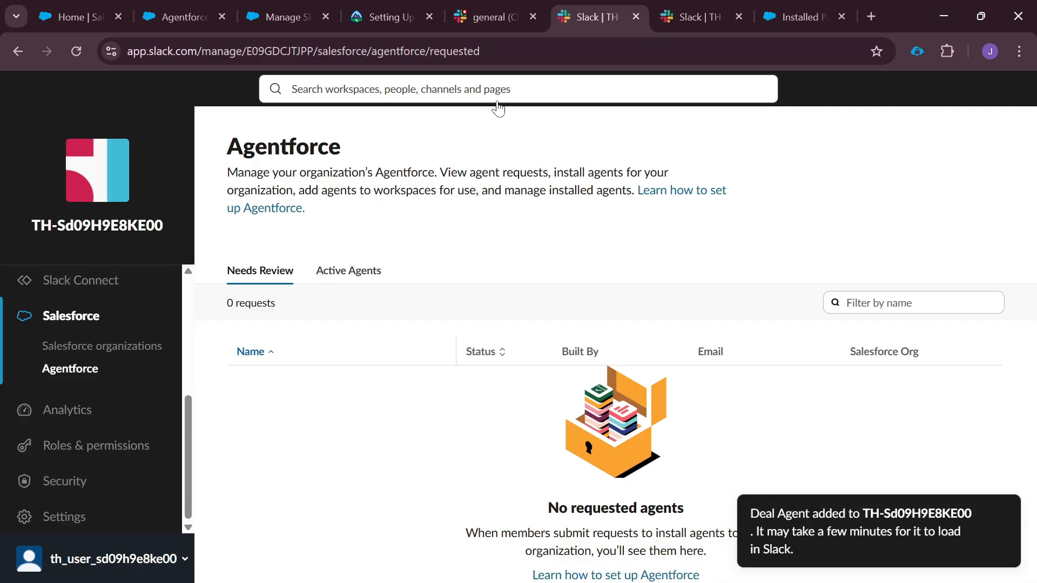
# Return to the Slack workspace, reload it and open the list of all Agentforce agents.
pyautogui.click(484, 13)
pyautogui.click(68, 50)
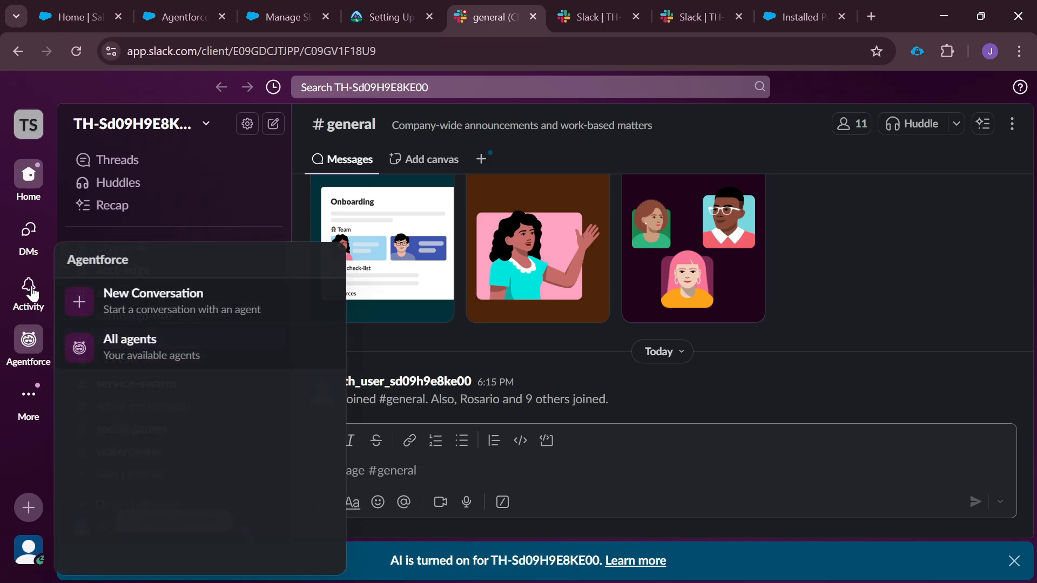
pyautogui.moveTo(28, 339)
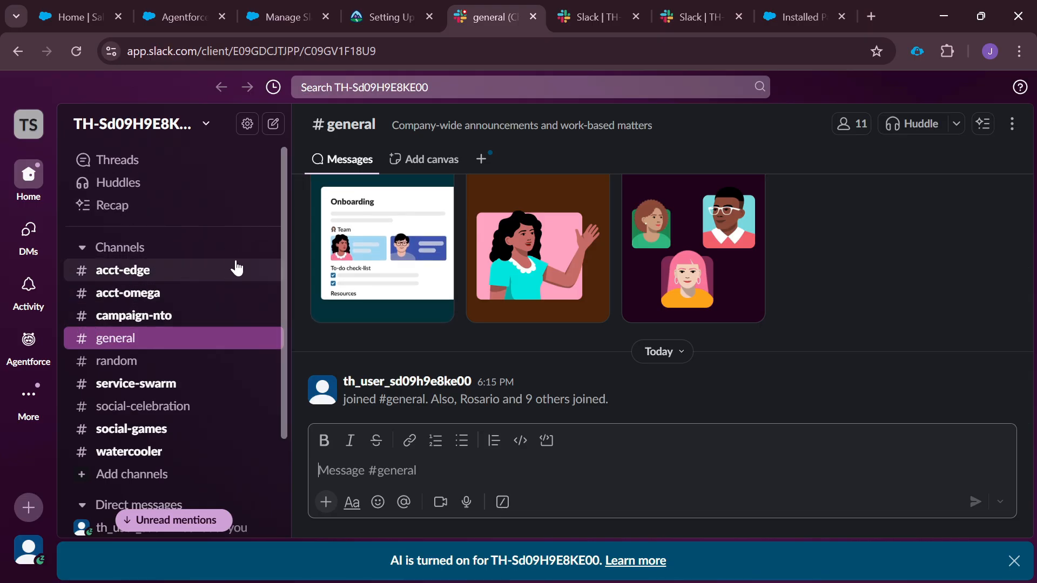
pyautogui.click(22, 351)
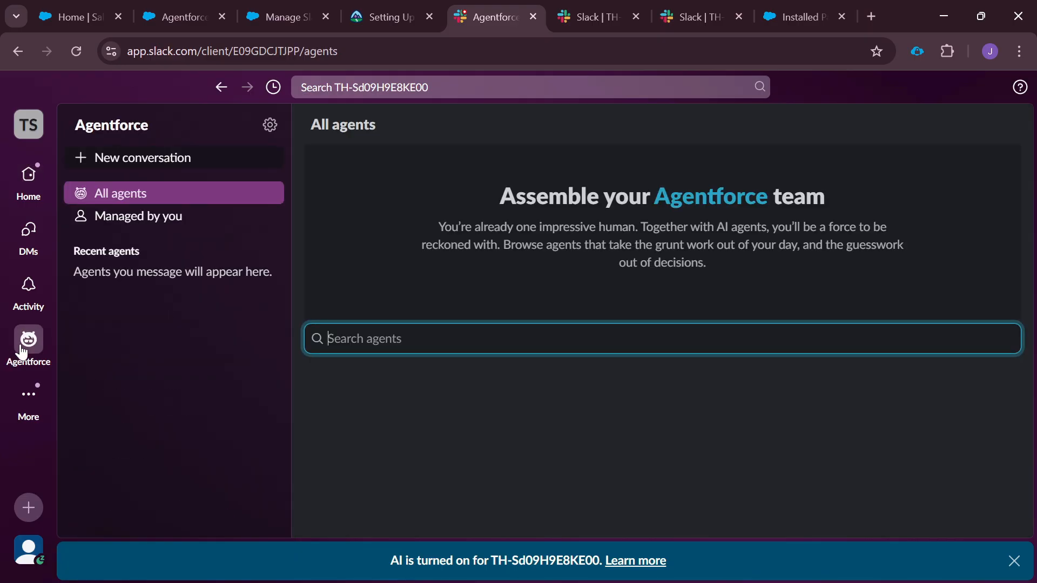
# Open a conversation with Deal Agent and ask it for the status of the same order by its number.
pyautogui.scroll(-2, 396, 404)
pyautogui.scroll(-2, 396, 404)
pyautogui.click(422, 385)
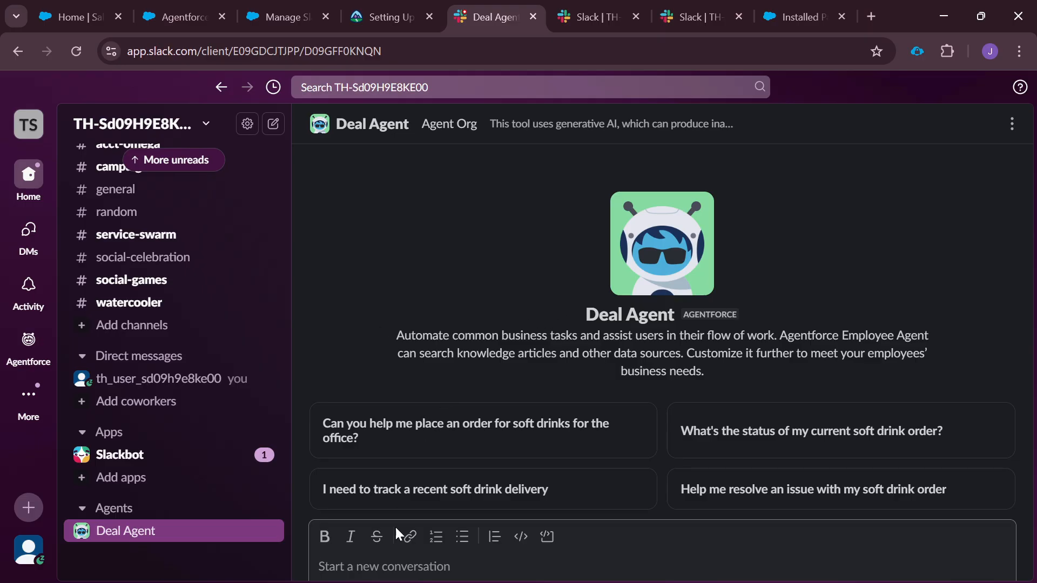
pyautogui.write('What is the status of Order 200')
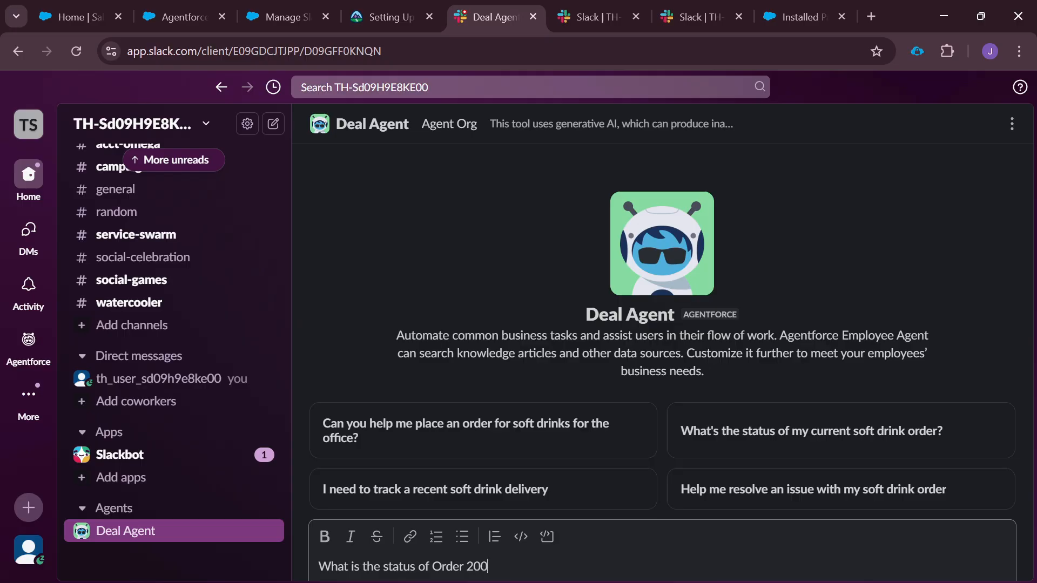
pyautogui.press('Return')
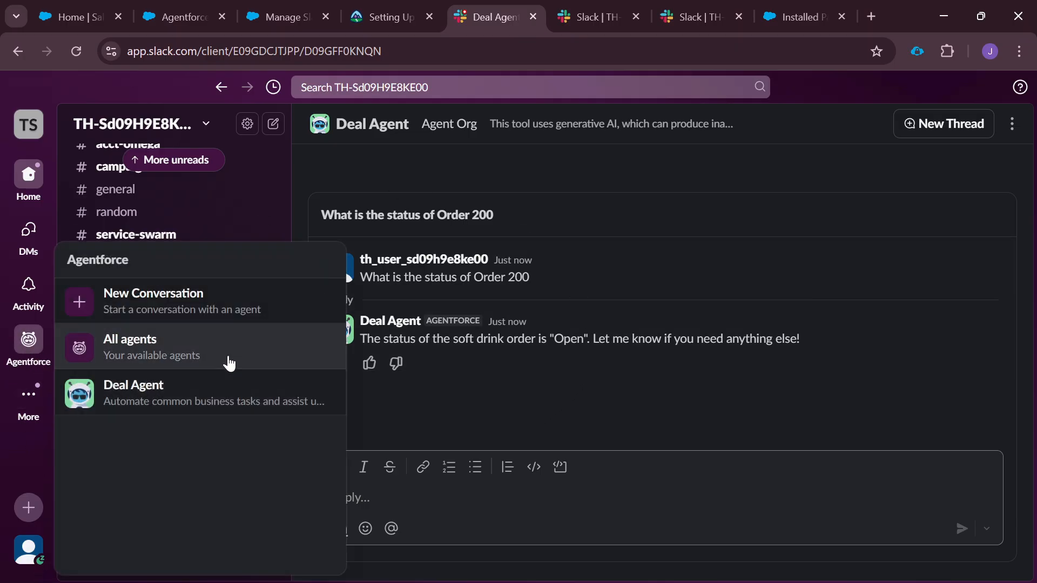
# In the general channel, mention Deal Agent with the same order status question, send it and add the agent to the channel.
pyautogui.scroll(3, 98, 273)
pyautogui.click(110, 273)
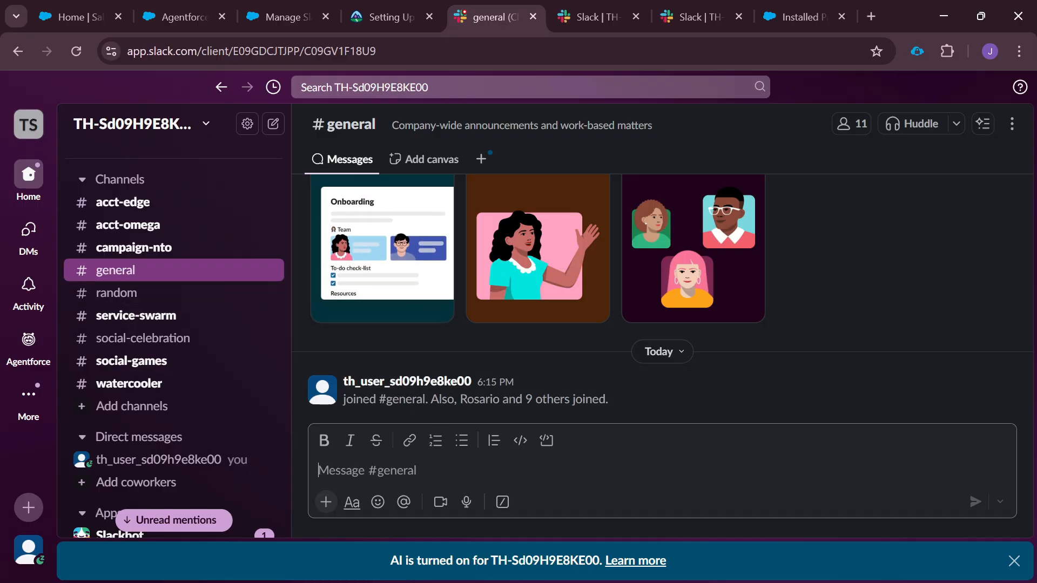
pyautogui.write('@dea')
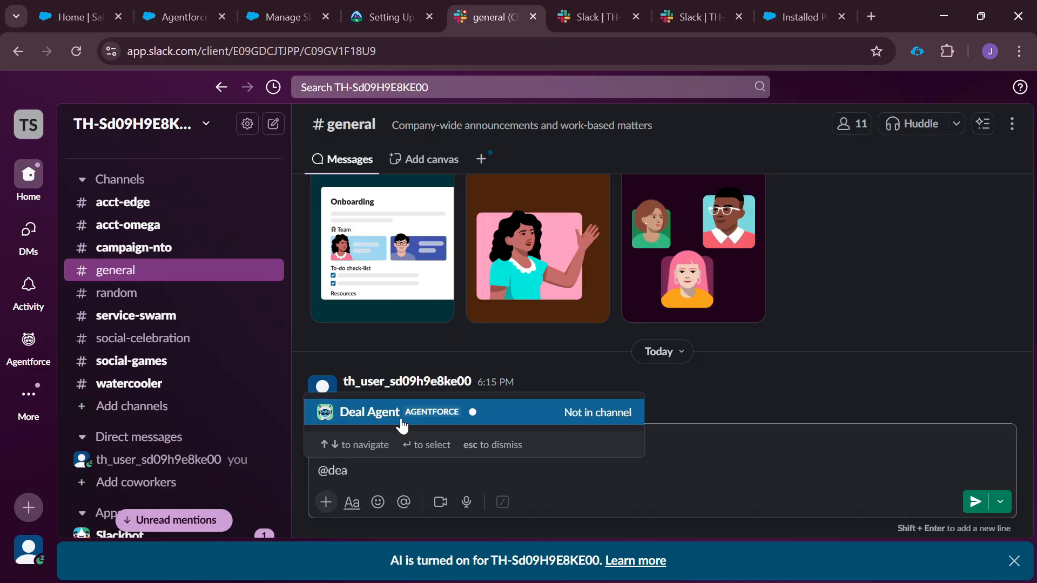
pyautogui.click(384, 420)
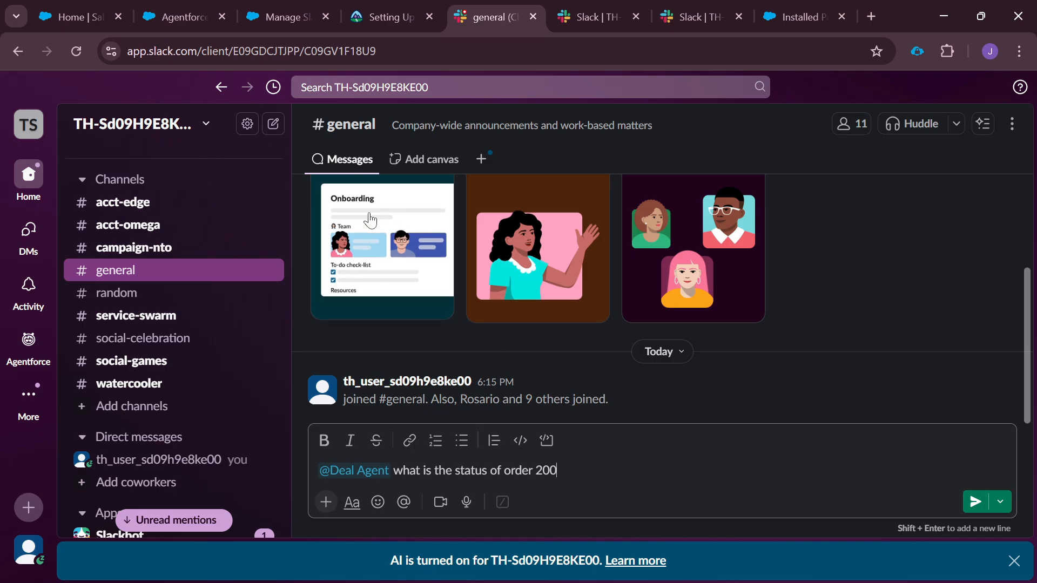
pyautogui.press('Return')
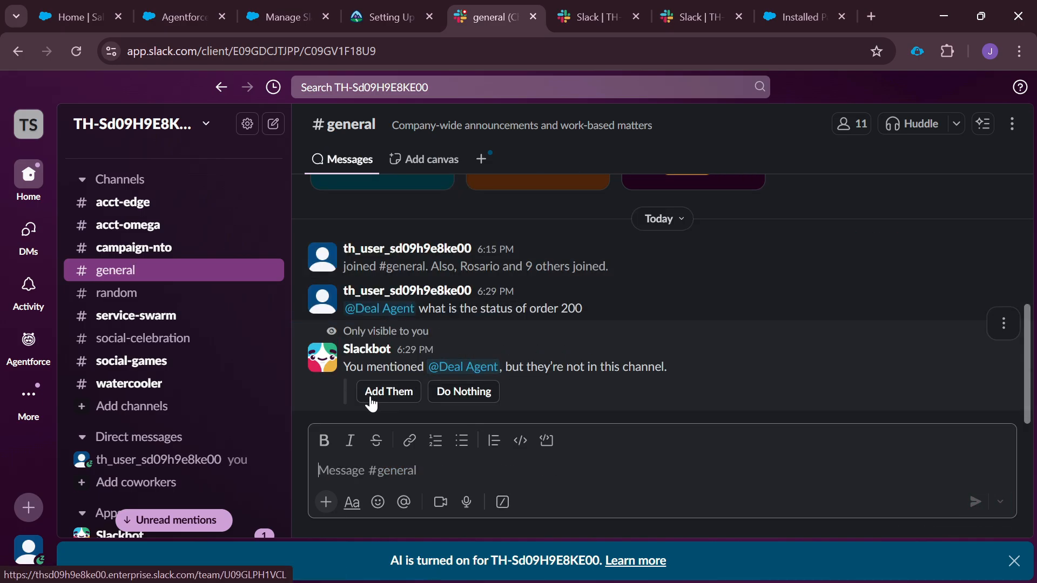
pyautogui.click(379, 394)
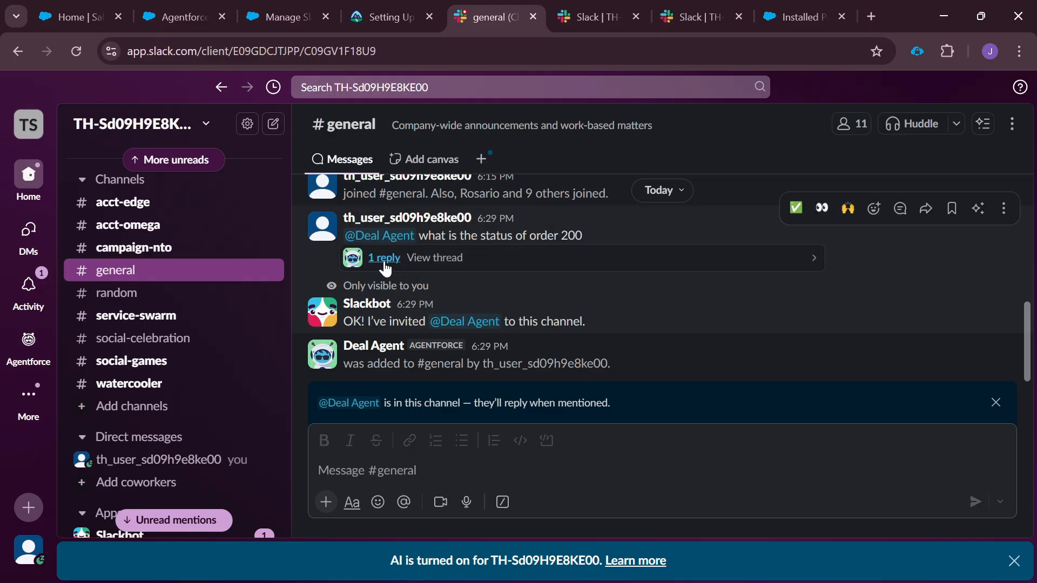
# Open the reply thread under the order status question in the general channel and share Deal Agent's private answer in the thread.
pyautogui.click(384, 258)
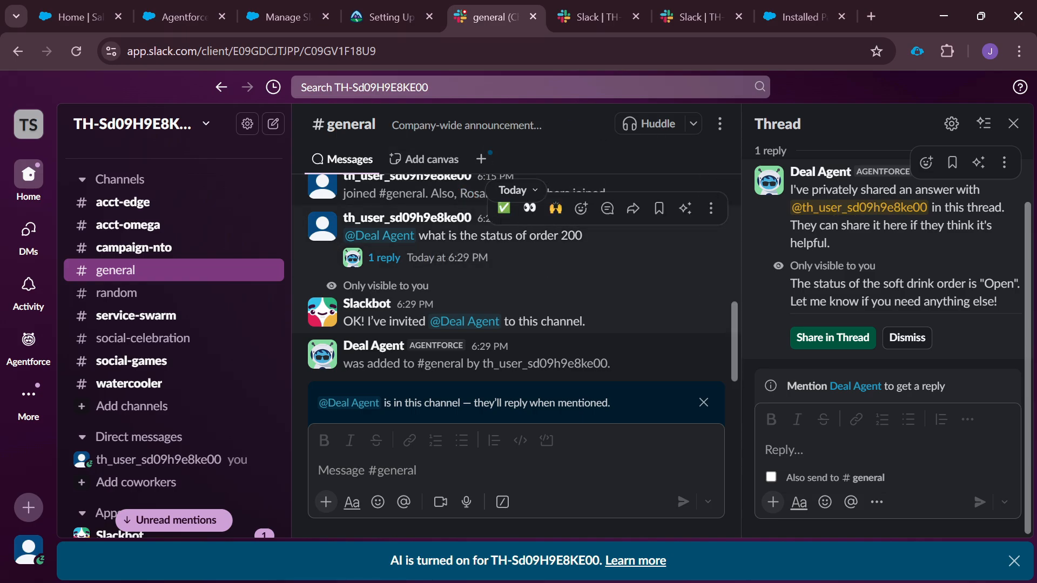
pyautogui.scroll(2, 533, 233)
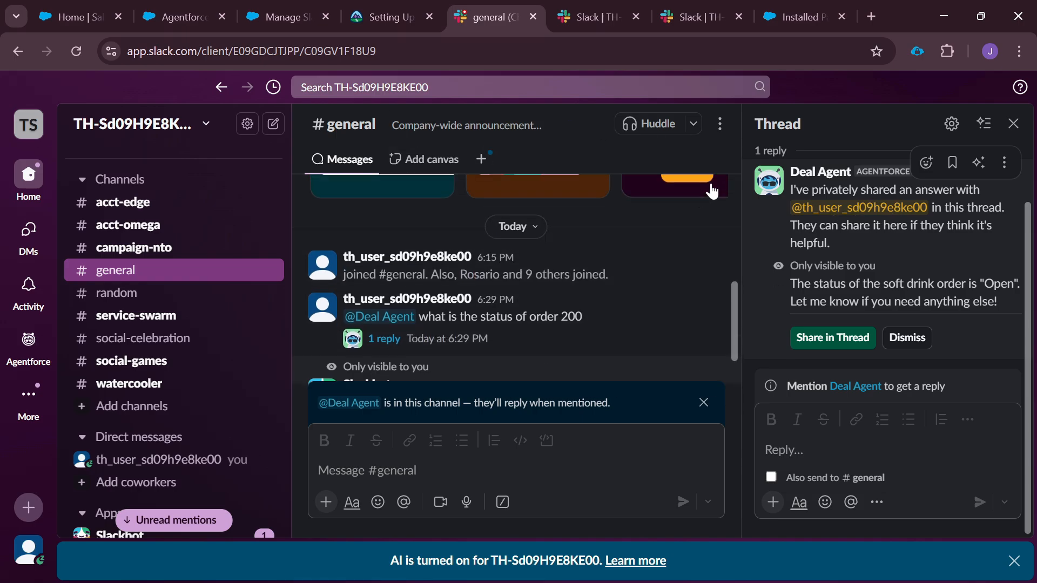
pyautogui.click(1007, 125)
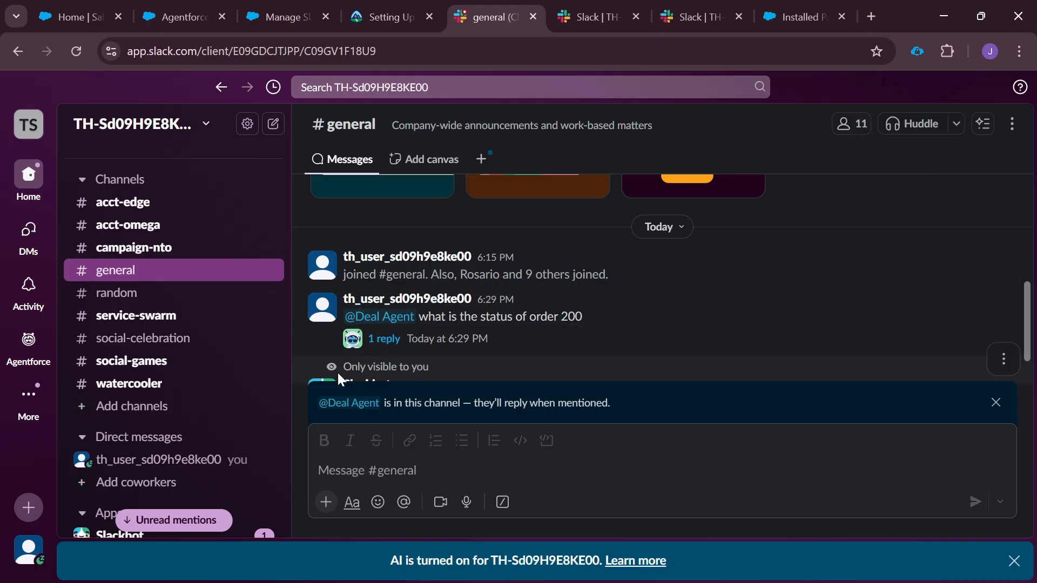
pyautogui.click(385, 341)
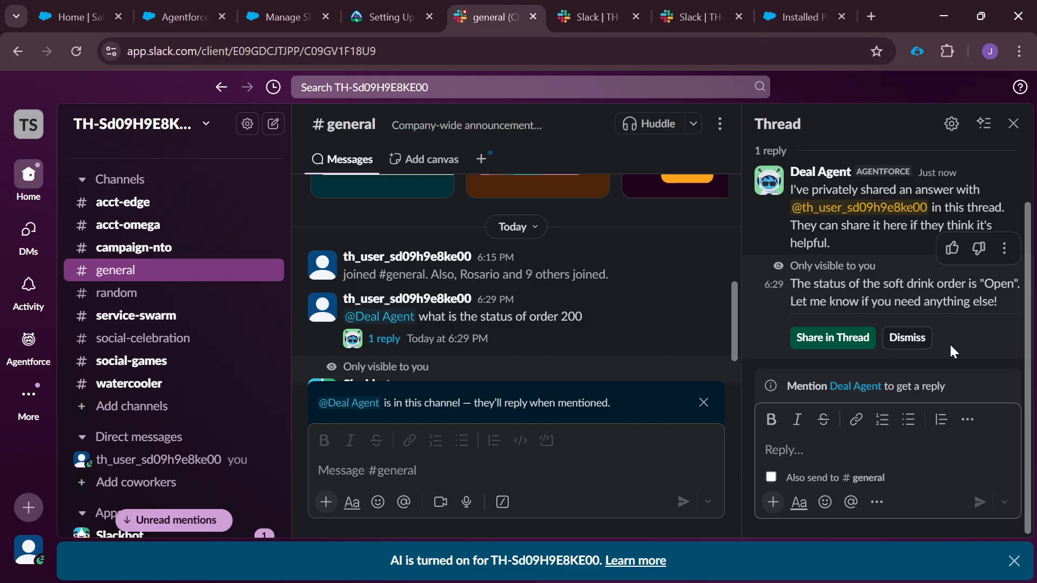
pyautogui.click(838, 339)
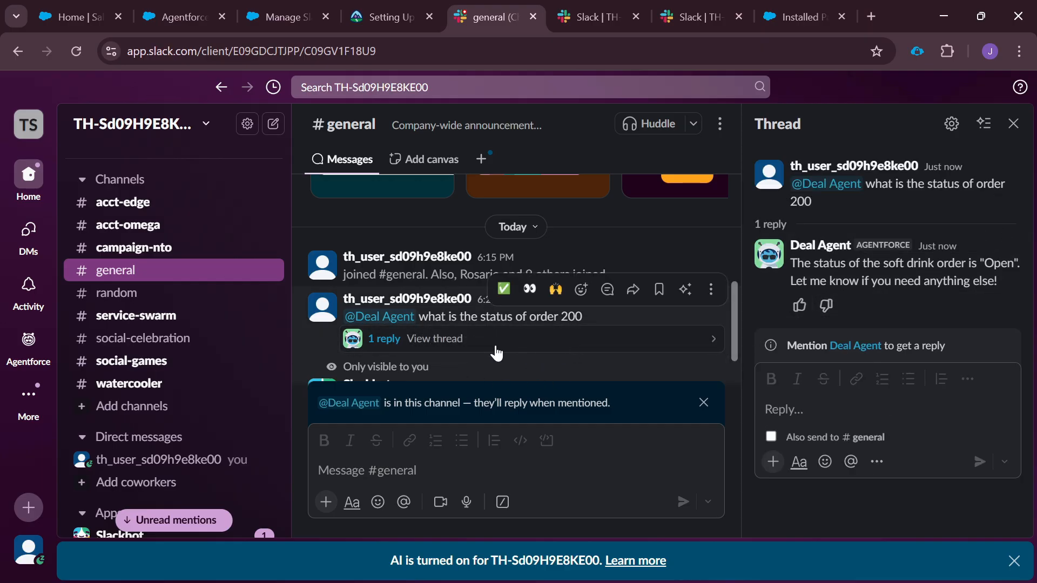
pyautogui.moveTo(791, 263); pyautogui.dragTo(1012, 281)
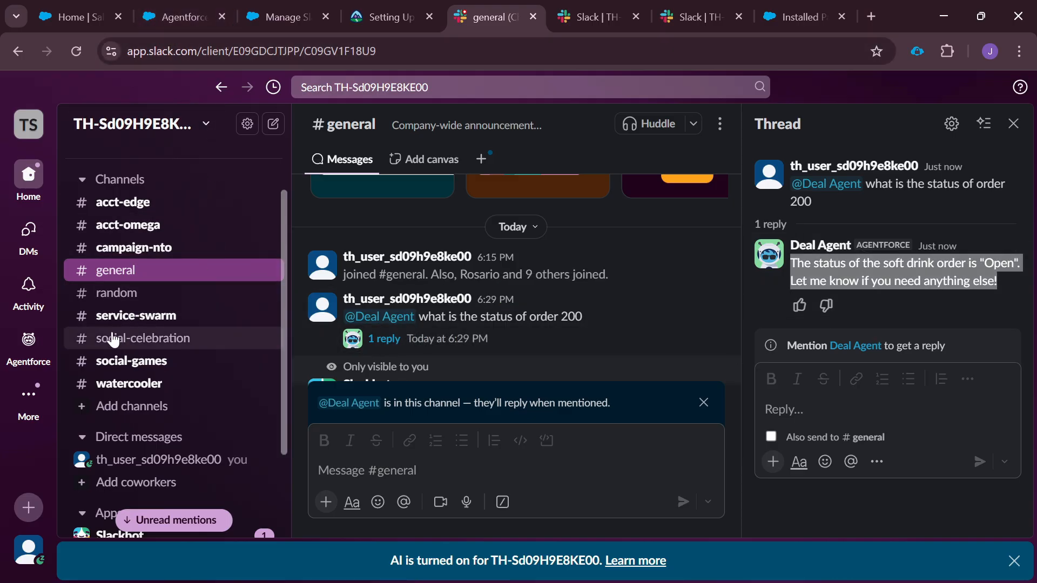
# View Deal Agent's direct conversation page among the Agentforce agents, and return to the general channel.
pyautogui.moveTo(22, 350)
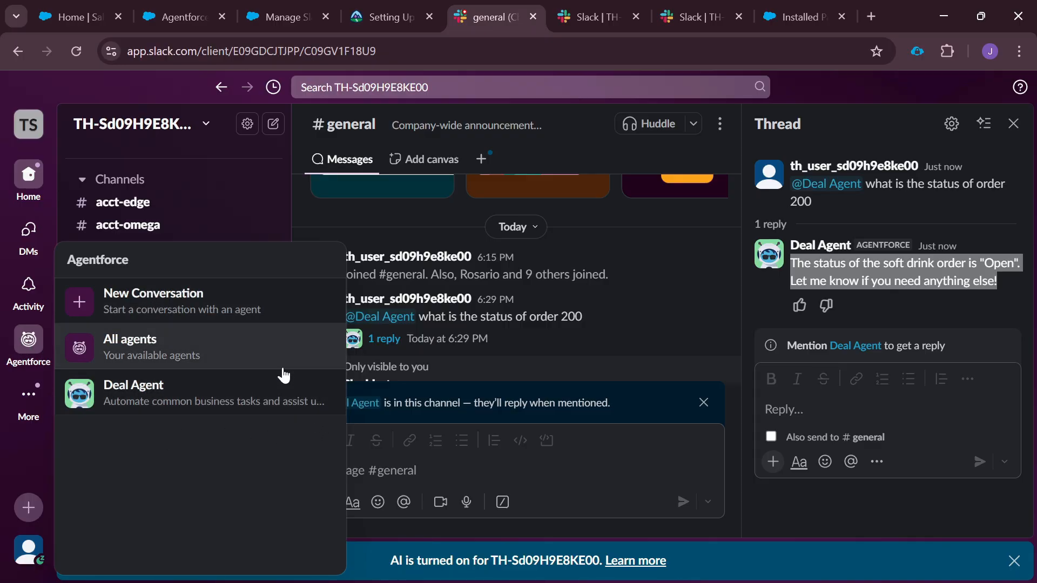
pyautogui.click(128, 399)
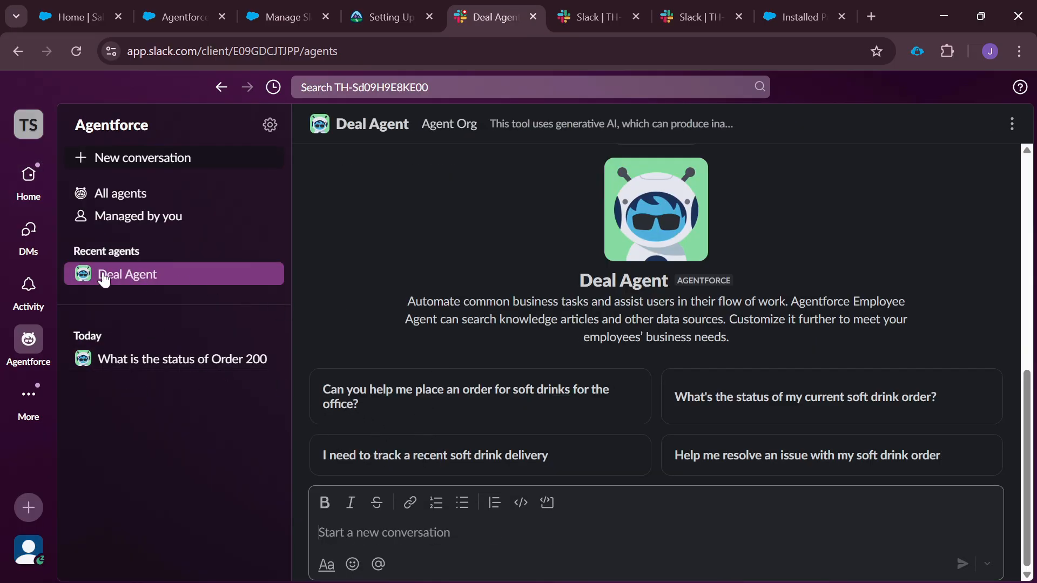
pyautogui.click(31, 202)
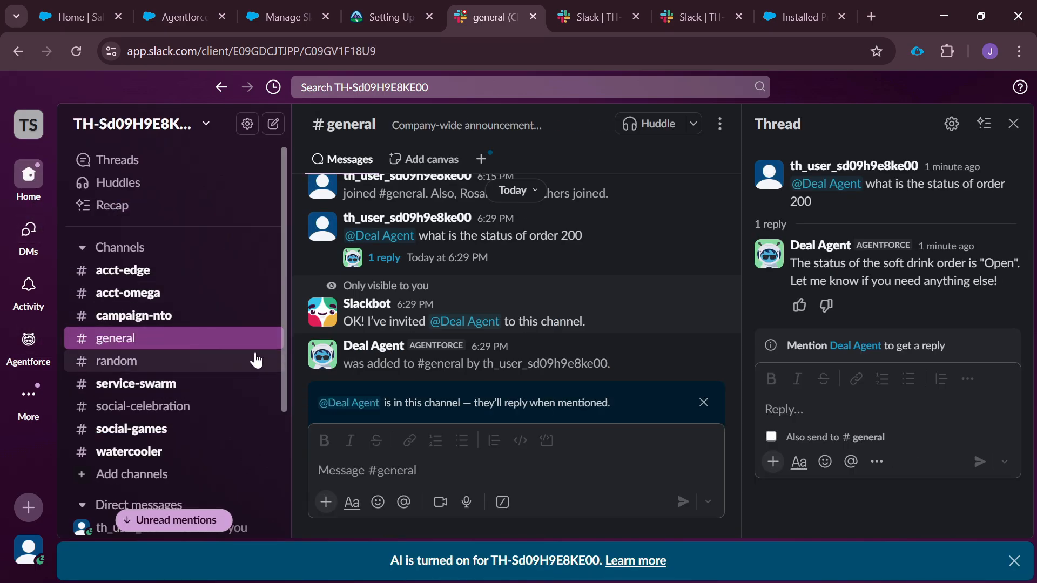